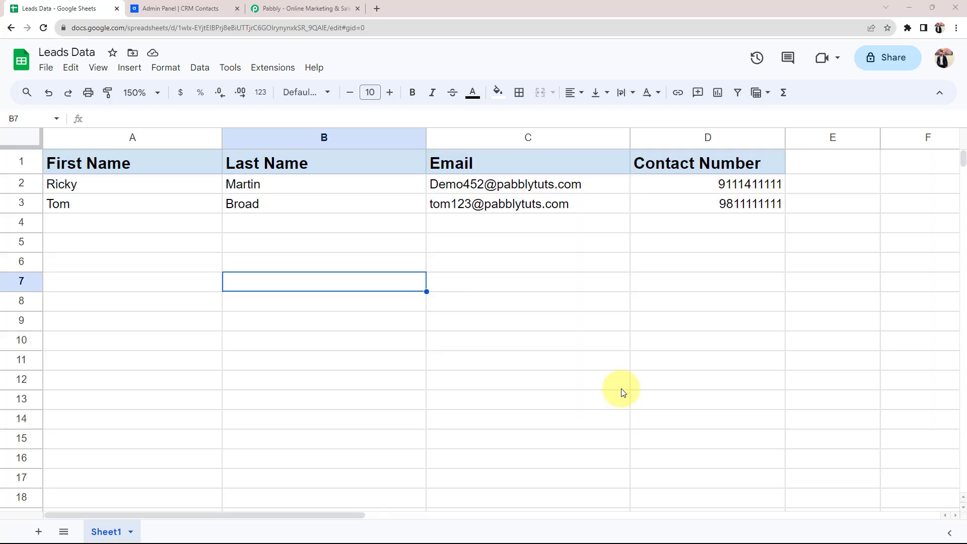
Compare the two Leads Data rows with Agiled's five CRM contacts, ending on the Agiled list
{"action": "left_click", "coordinate": [216, 7]}
{"action": "left_click", "coordinate": [52, 6]}
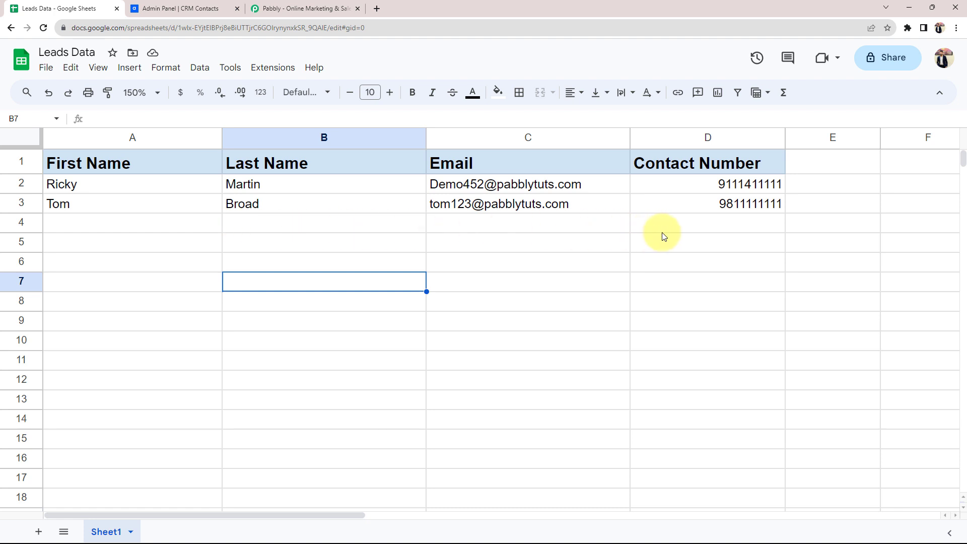
{"action": "left_click", "coordinate": [181, 6]}
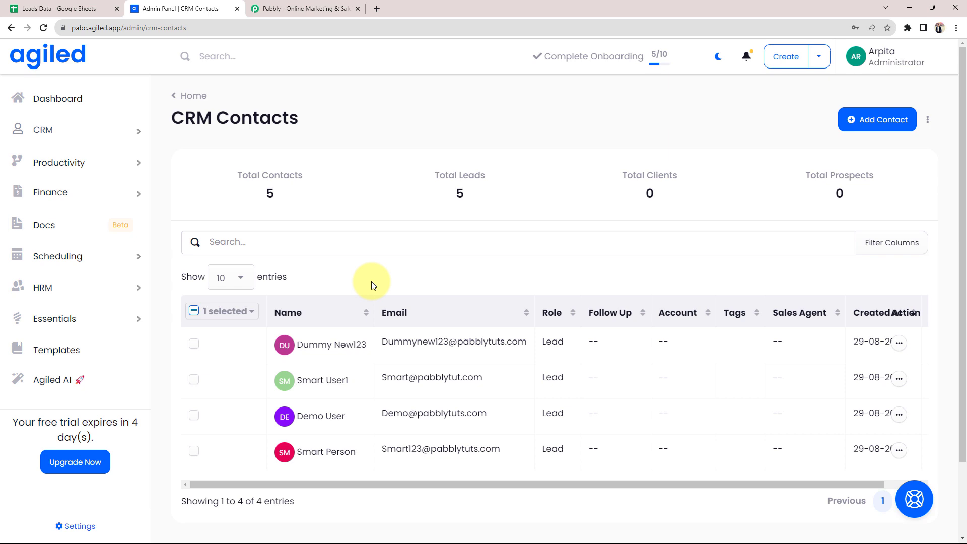
Pass back through the Leads Data sheet and bring up the pabbly.com home page
{"action": "left_click", "coordinate": [90, 8]}
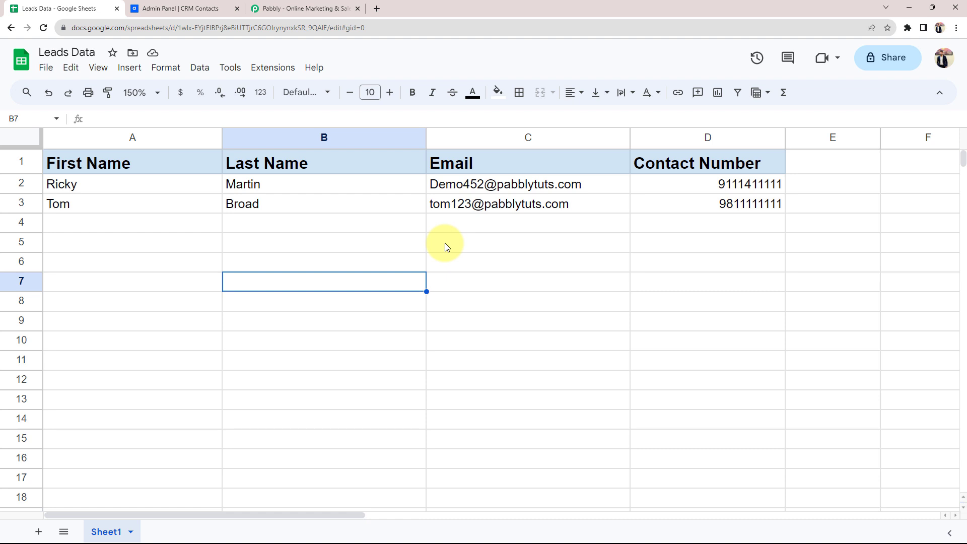
{"action": "left_click", "coordinate": [264, 8]}
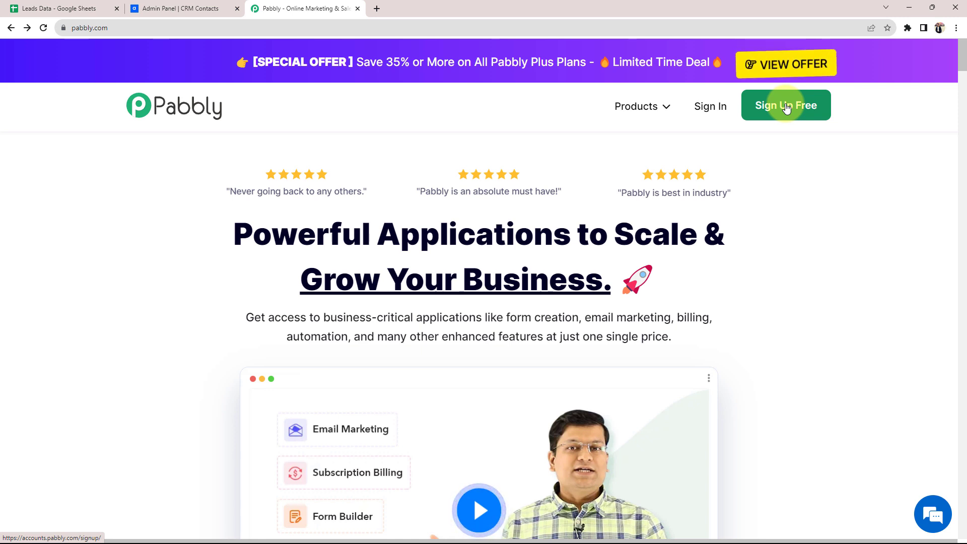
Sign in to Pabbly and launch Pabbly Connect from All Apps in a new tab
{"action": "left_click", "coordinate": [709, 106]}
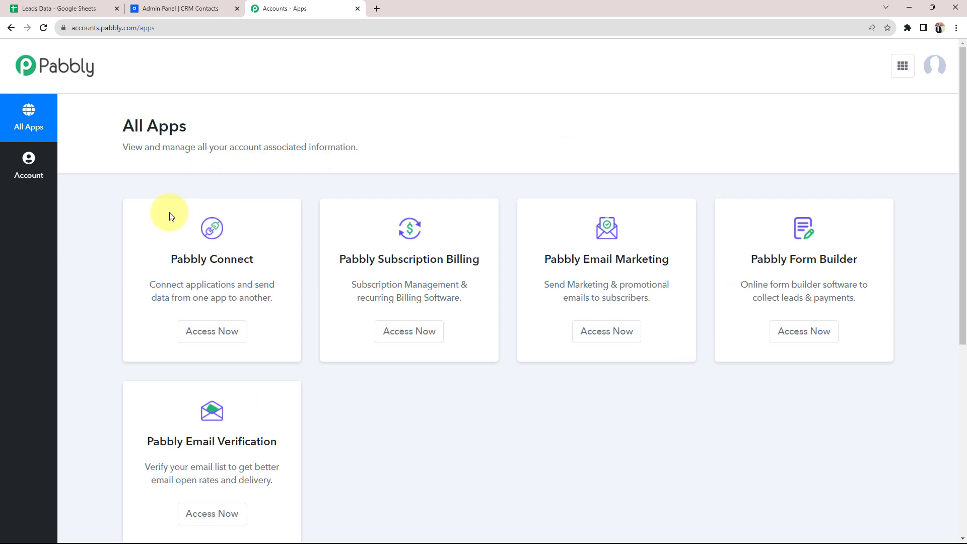
{"action": "left_click_drag", "start_coordinate": [169, 259], "coordinate": [253, 259]}
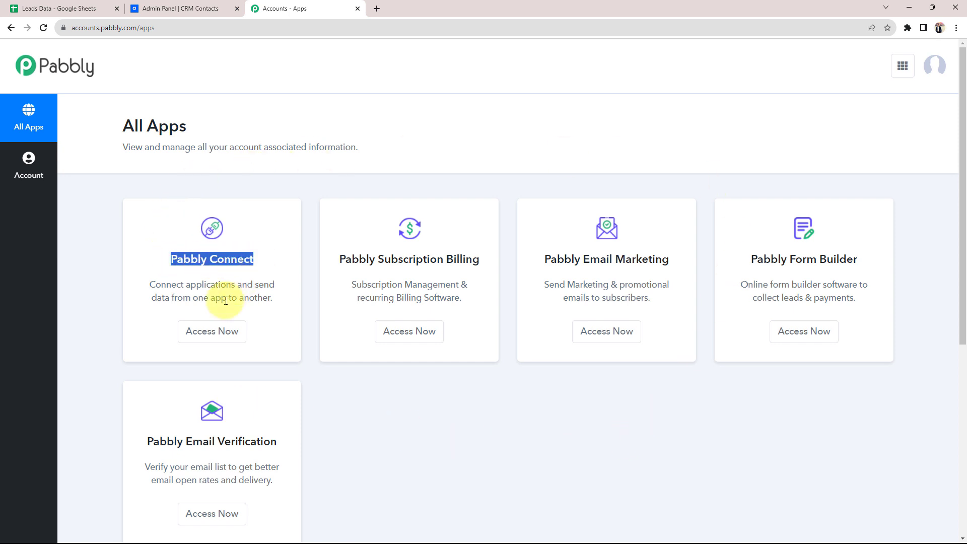
{"action": "left_click", "coordinate": [213, 333]}
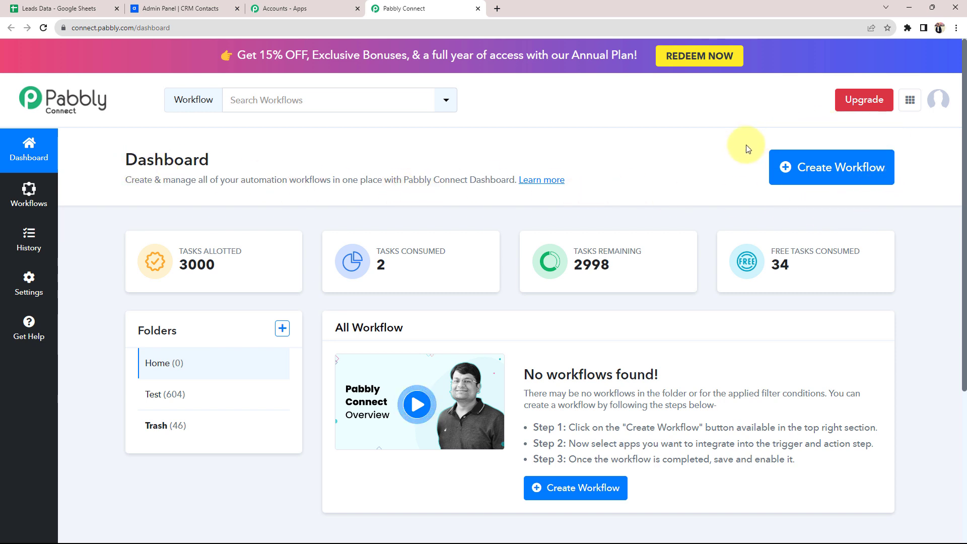
Create a workflow named 'Create Agiled Contact from Google Sheets Row'
{"action": "left_click", "coordinate": [809, 166]}
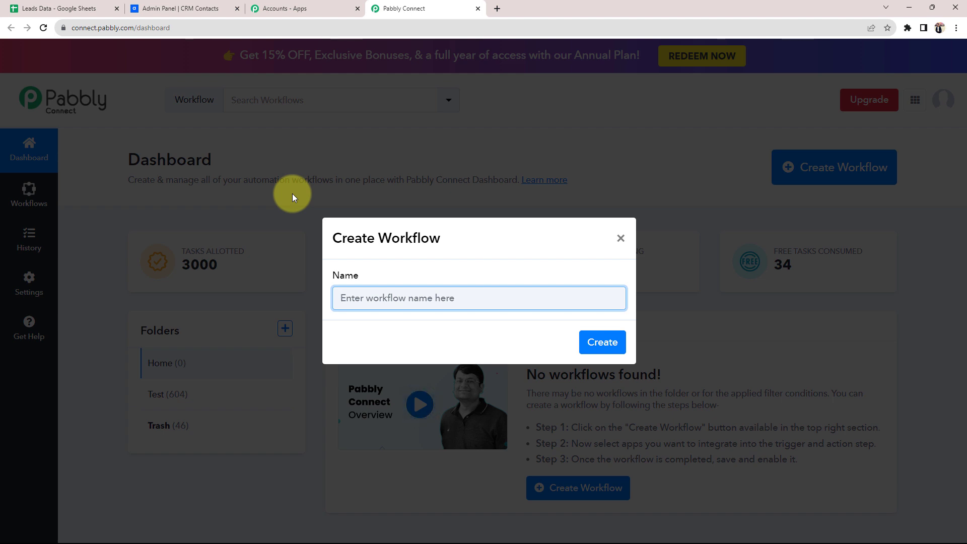
{"action": "type", "text": "Create Agiled Contact from Google Sheets Row"}
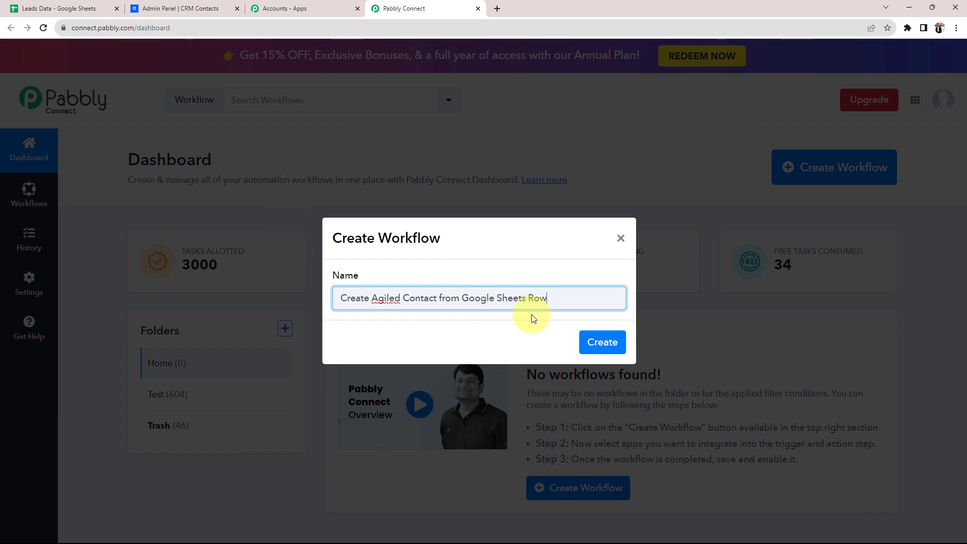
{"action": "left_click", "coordinate": [589, 339]}
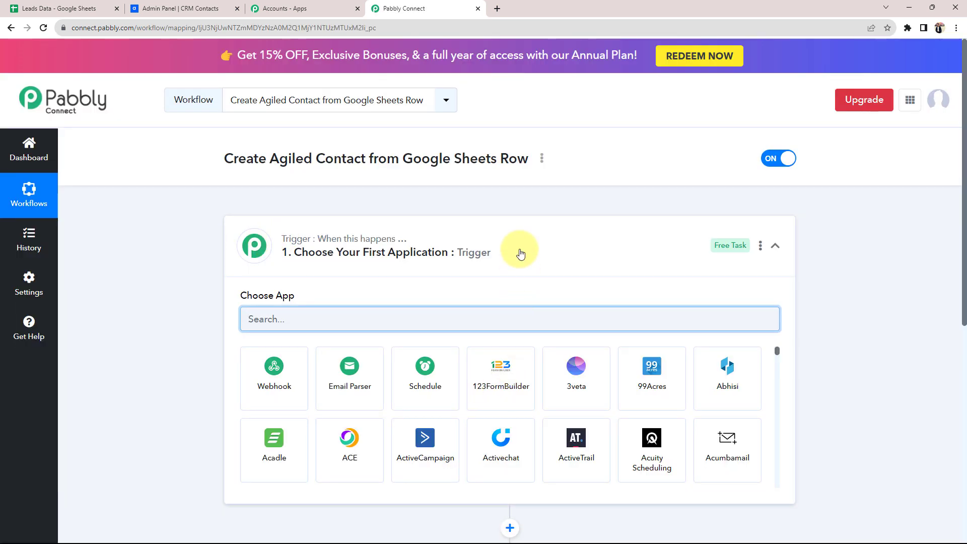
{"action": "left_click", "coordinate": [518, 252]}
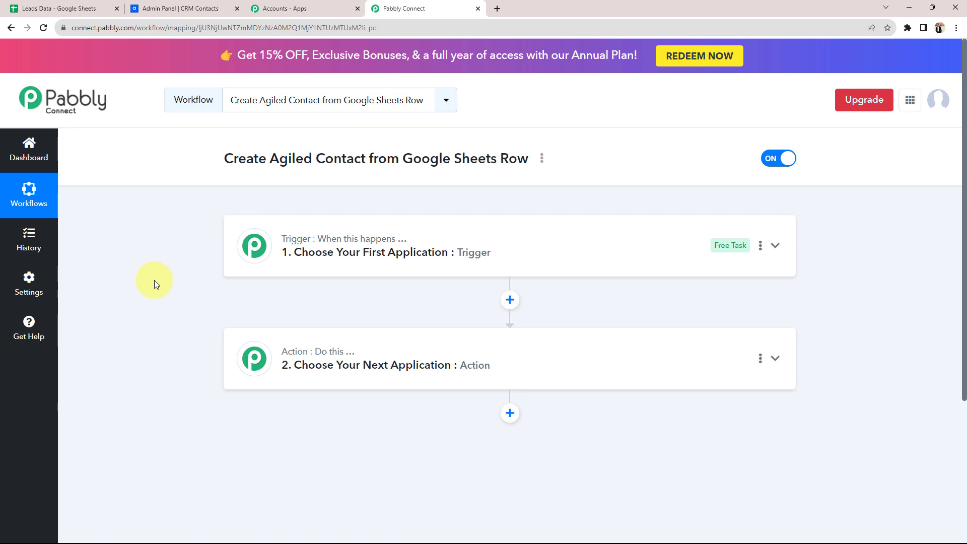
{"action": "left_click", "coordinate": [48, 8]}
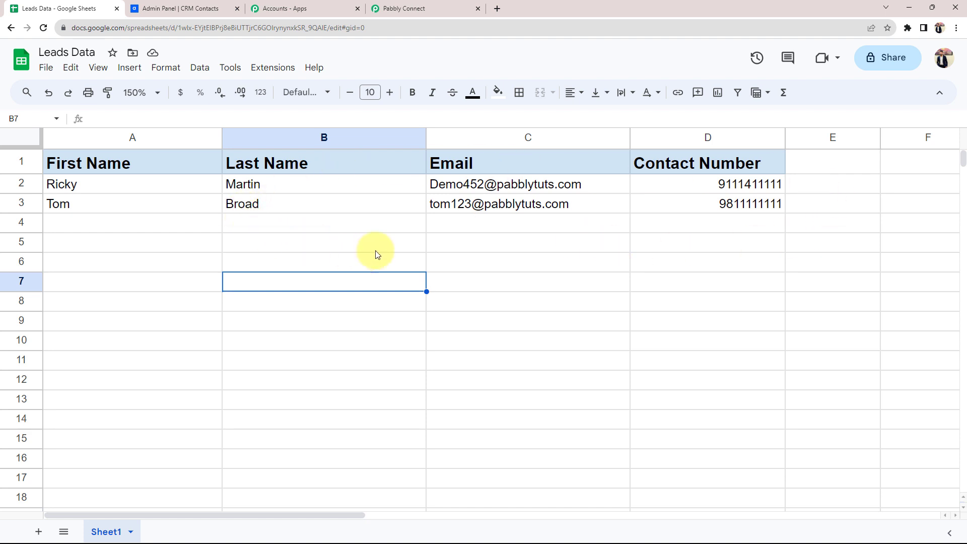
{"action": "left_click", "coordinate": [184, 8]}
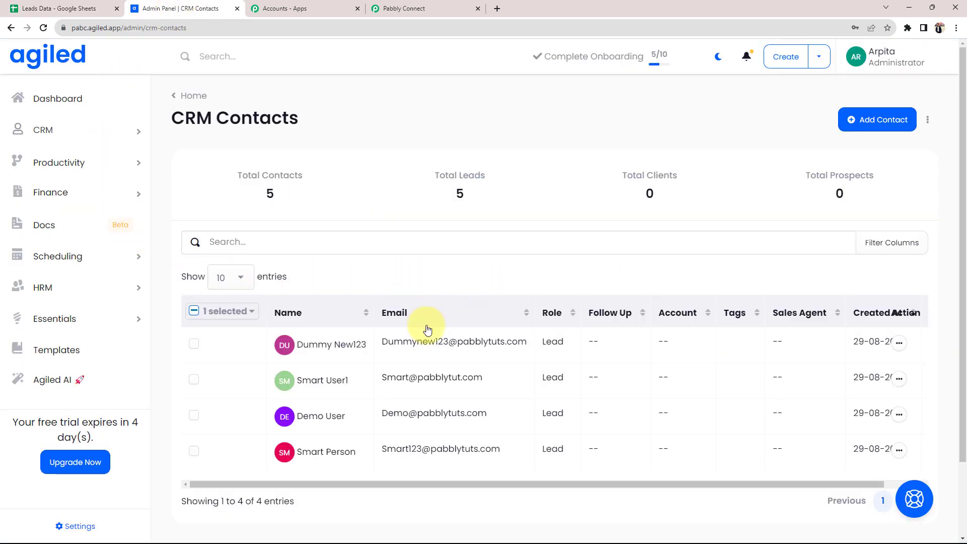
{"action": "left_click", "coordinate": [413, 8]}
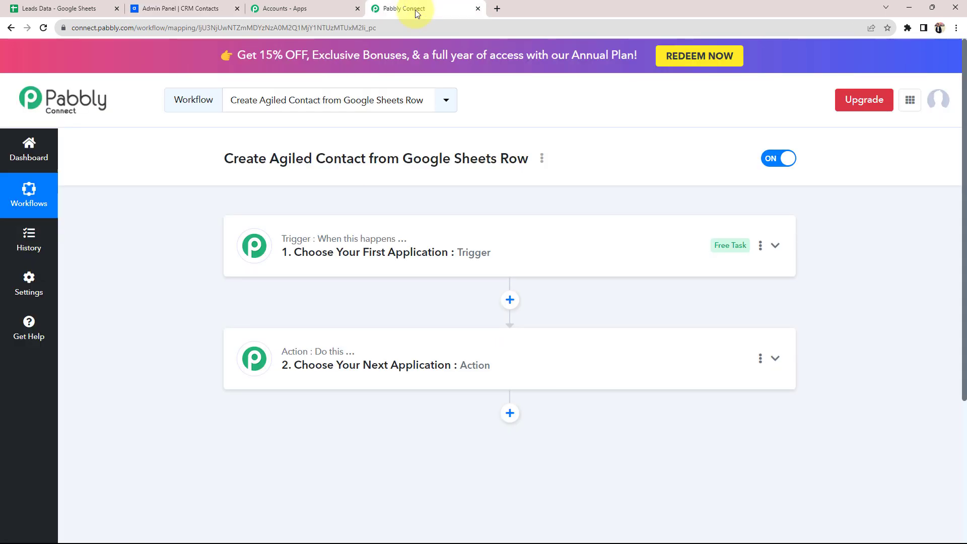
{"action": "left_click", "coordinate": [331, 259]}
{"action": "left_click", "coordinate": [267, 317]}
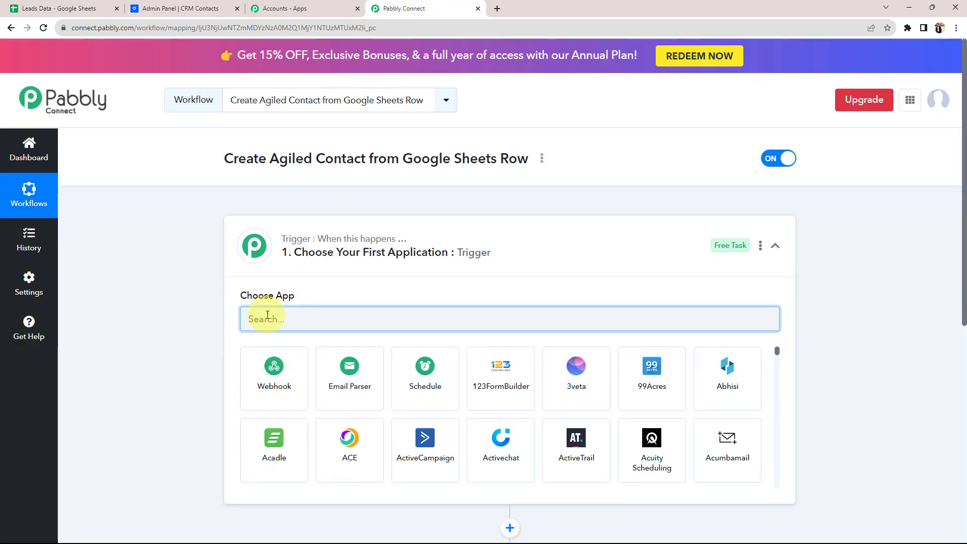
Choose Google Sheets as the trigger app and Agiled as the action app
{"action": "type", "text": "sheets"}
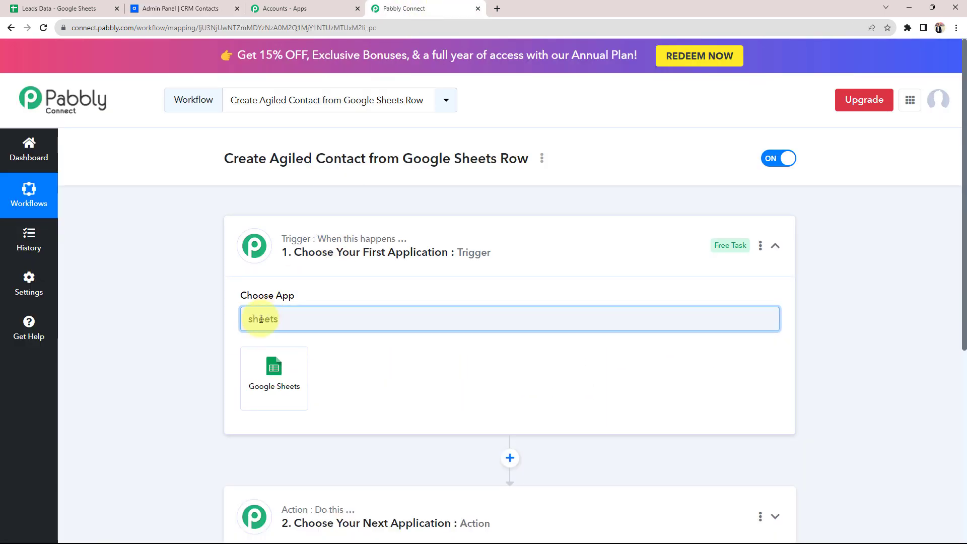
{"action": "left_click", "coordinate": [274, 375]}
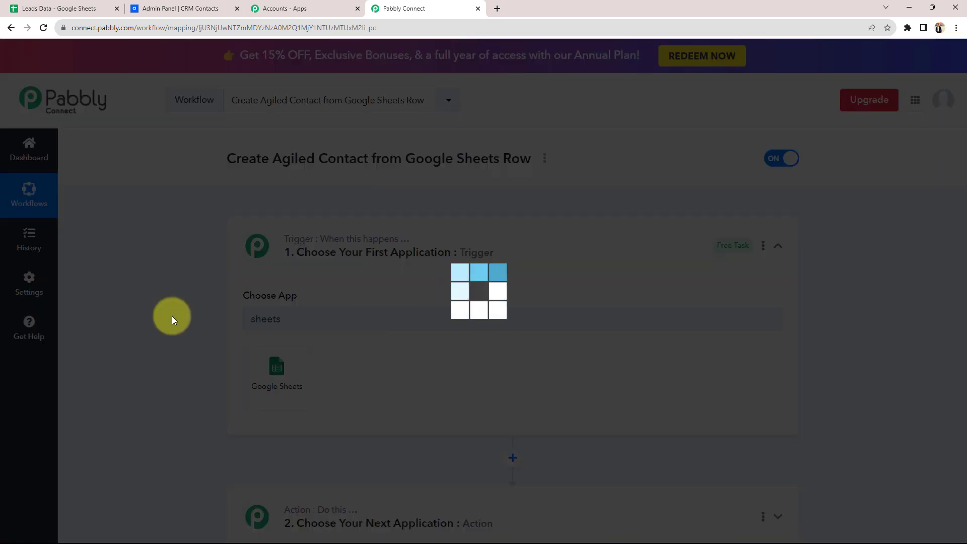
{"action": "scroll", "coordinate": [227, 335], "scroll_direction": "down", "scroll_amount": 3}
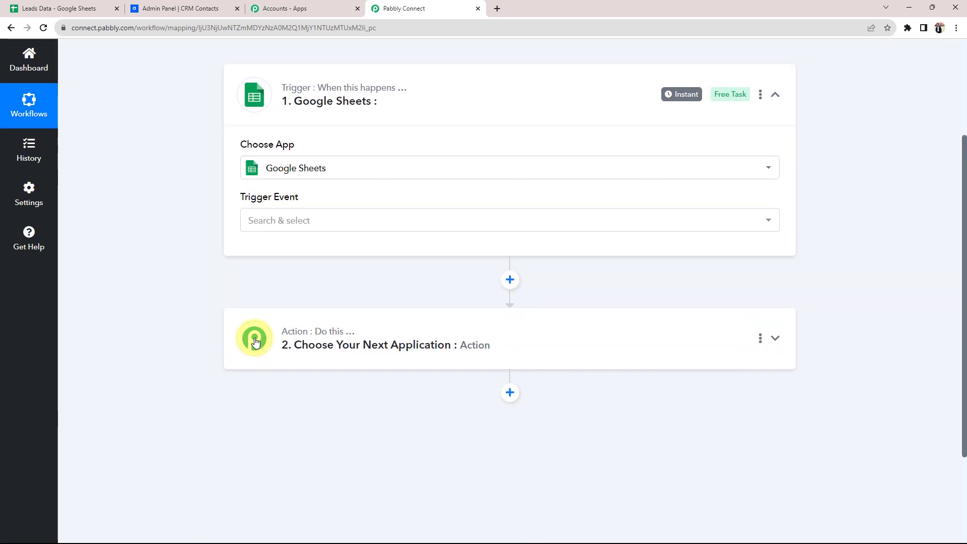
{"action": "left_click", "coordinate": [254, 341]}
{"action": "left_click", "coordinate": [271, 413]}
{"action": "type", "text": "a"}
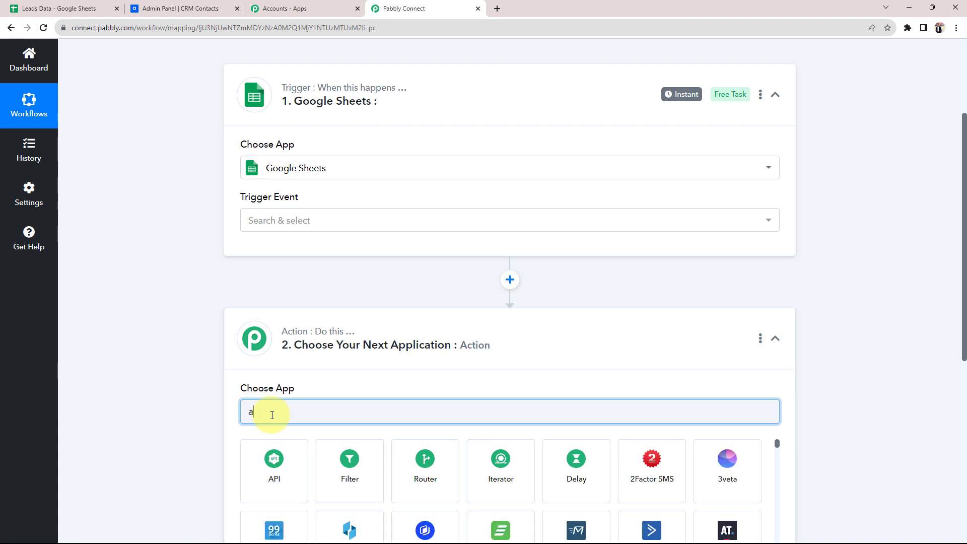
{"action": "type", "text": "giled"}
{"action": "left_click", "coordinate": [276, 476]}
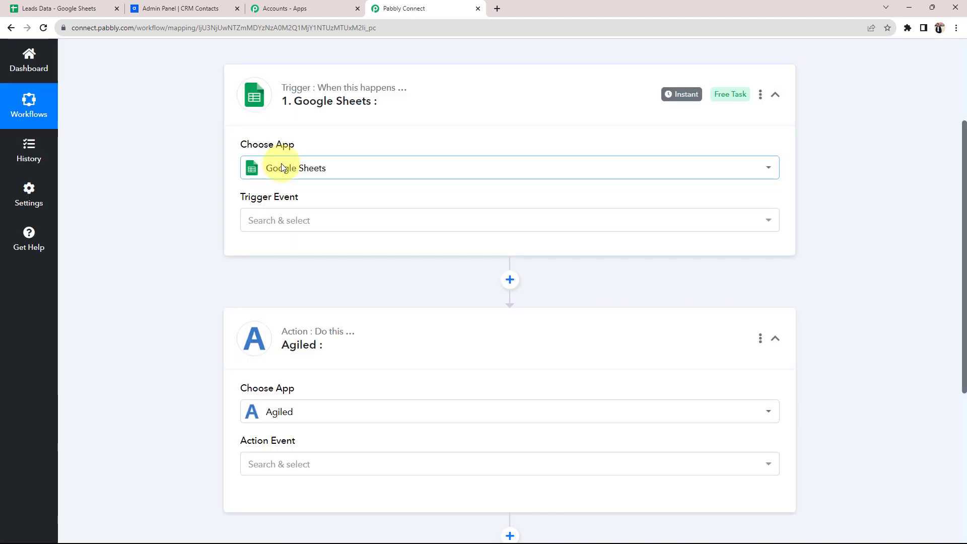
Set the trigger event to New or Updated Spreadsheet Row and the action event to Create Contact
{"action": "left_click", "coordinate": [280, 220]}
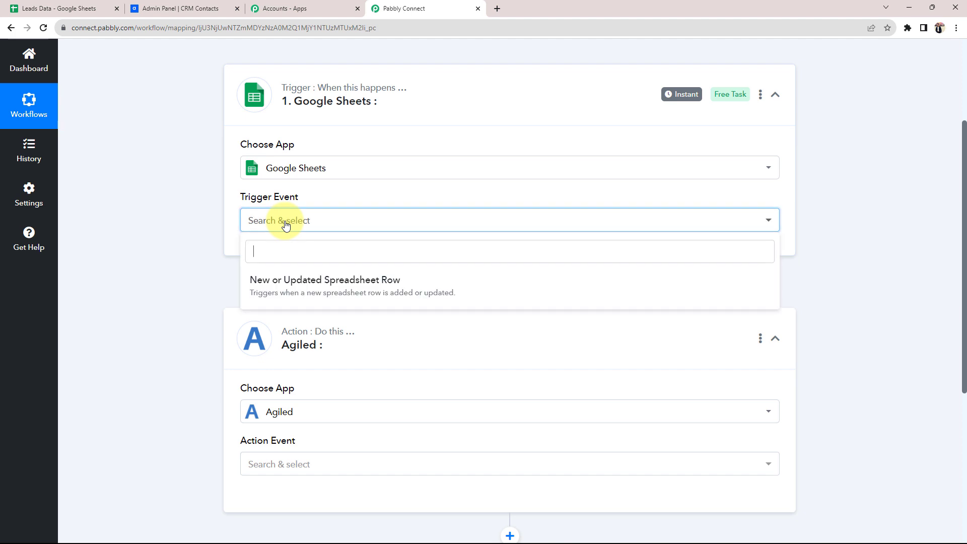
{"action": "left_click", "coordinate": [306, 278]}
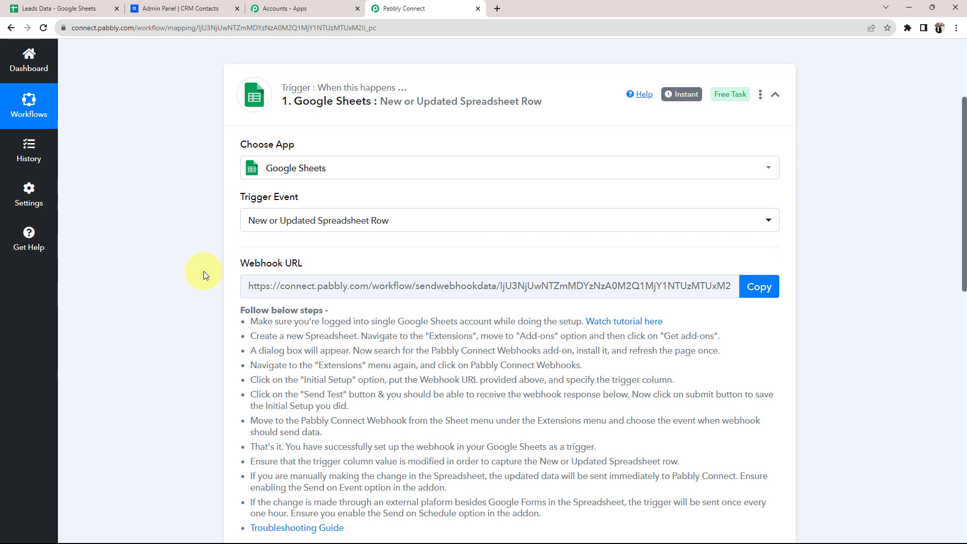
{"action": "scroll", "coordinate": [204, 270], "scroll_direction": "down", "scroll_amount": 2}
{"action": "scroll", "coordinate": [201, 273], "scroll_direction": "down", "scroll_amount": 3}
{"action": "scroll", "coordinate": [200, 279], "scroll_direction": "down", "scroll_amount": 3}
{"action": "scroll", "coordinate": [221, 372], "scroll_direction": "down", "scroll_amount": 1}
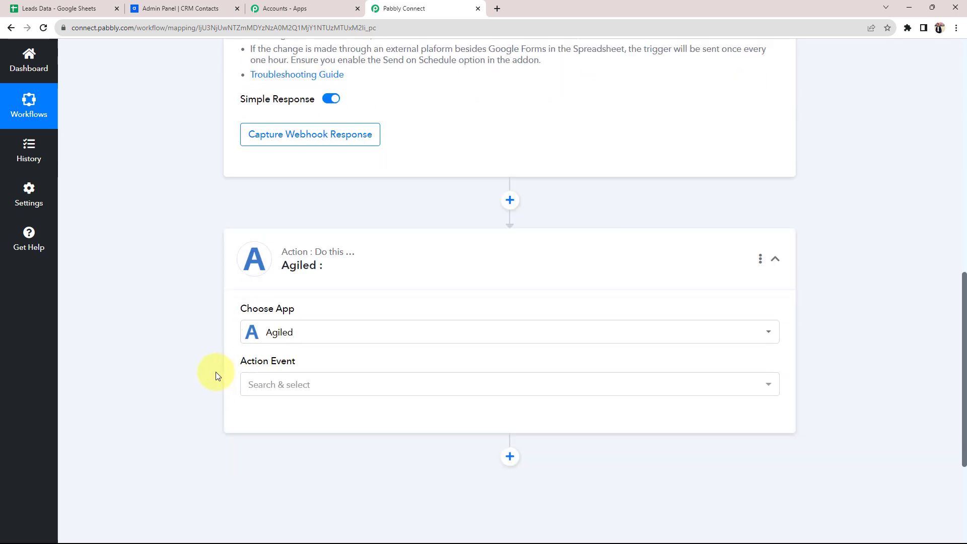
{"action": "left_click", "coordinate": [259, 384]}
{"action": "left_click", "coordinate": [272, 121]}
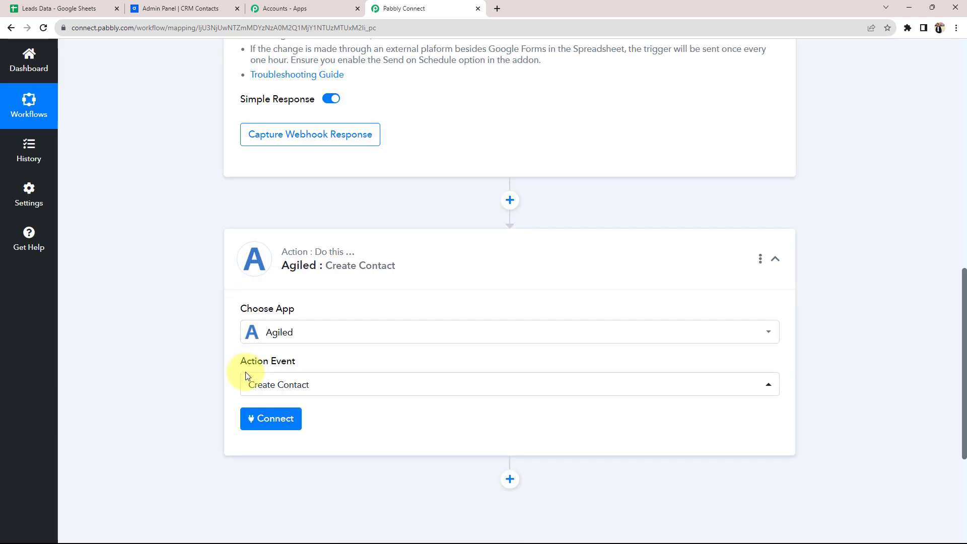
{"action": "scroll", "coordinate": [212, 244], "scroll_direction": "up", "scroll_amount": 5}
{"action": "scroll", "coordinate": [205, 243], "scroll_direction": "up", "scroll_amount": 4}
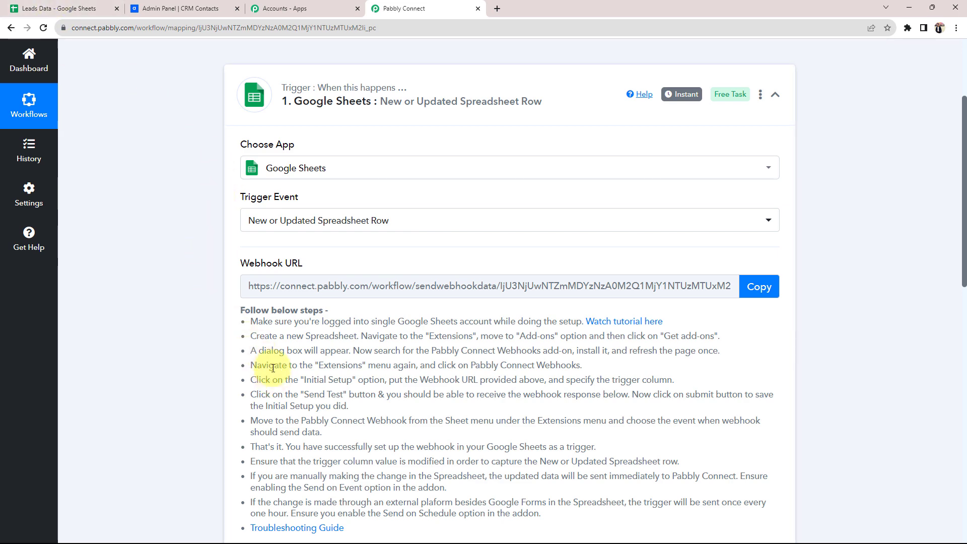
Copy the Google Sheets trigger's webhook URL and switch to the Leads Data spreadsheet
{"action": "scroll", "coordinate": [272, 368], "scroll_direction": "down", "scroll_amount": 3}
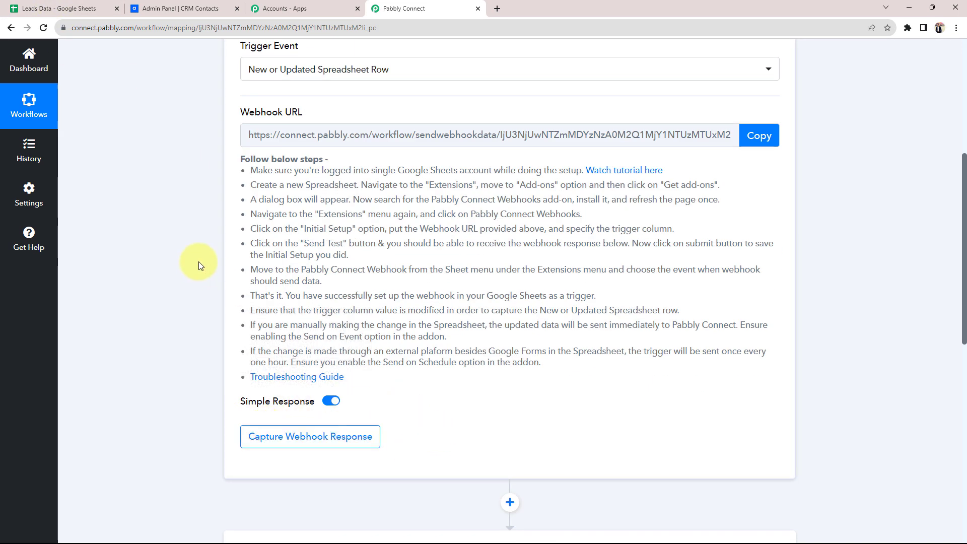
{"action": "scroll", "coordinate": [144, 324], "scroll_direction": "up", "scroll_amount": 3}
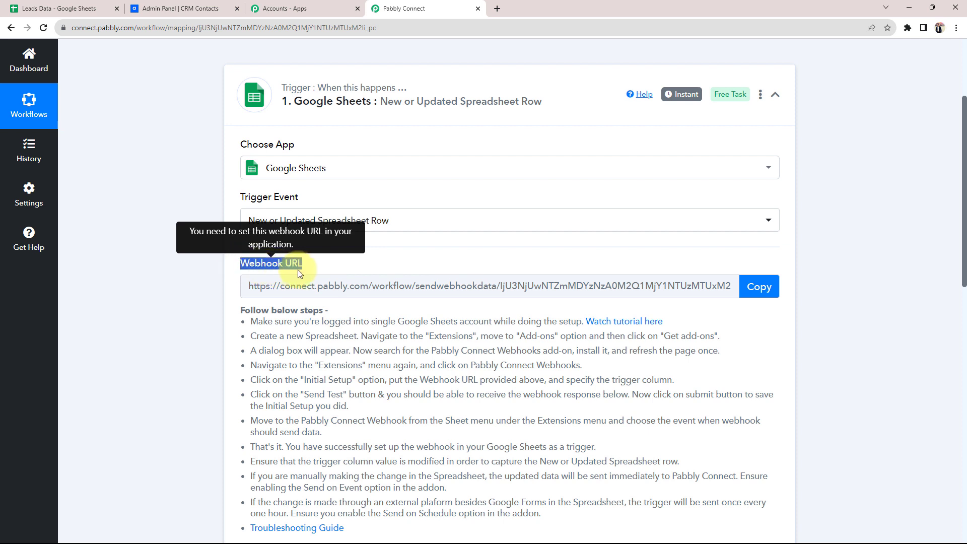
{"action": "left_click", "coordinate": [191, 274]}
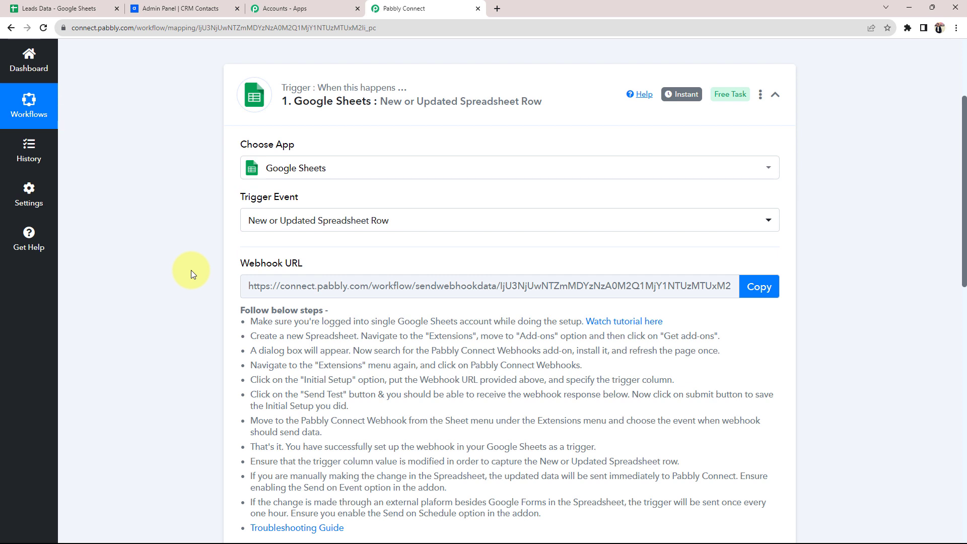
{"action": "left_click_drag", "start_coordinate": [242, 263], "coordinate": [303, 266]}
{"action": "left_click", "coordinate": [186, 299]}
{"action": "left_click", "coordinate": [760, 284]}
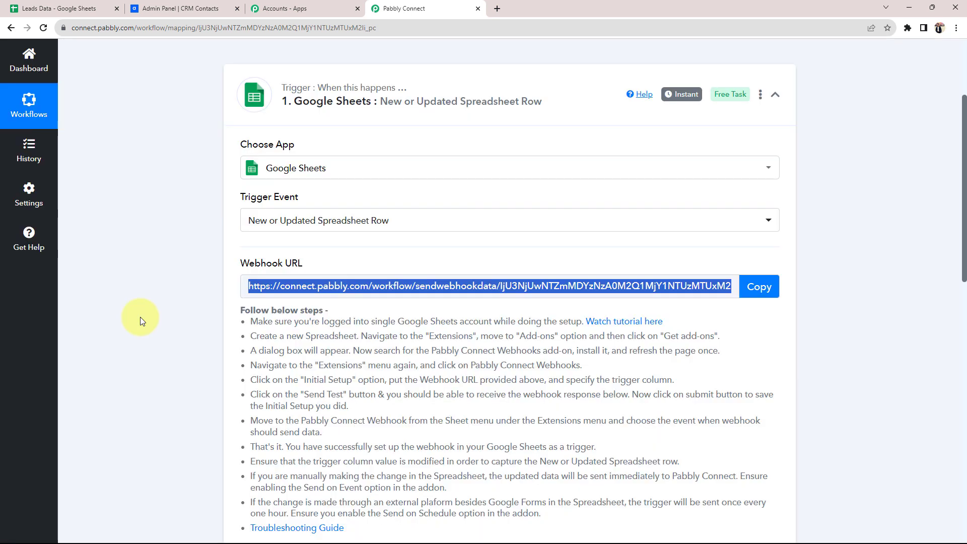
{"action": "scroll", "coordinate": [140, 316], "scroll_direction": "down", "scroll_amount": 1}
{"action": "left_click_drag", "start_coordinate": [249, 269], "coordinate": [536, 463]}
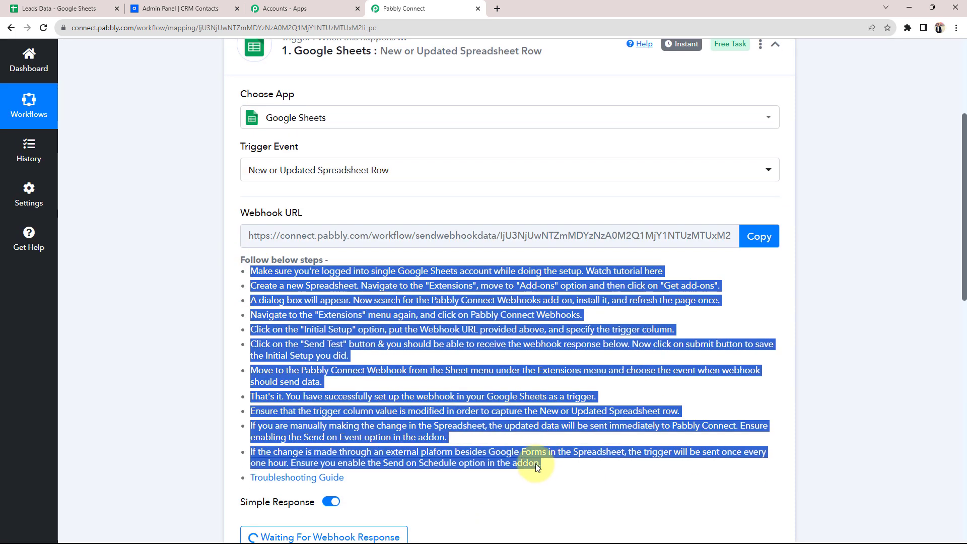
{"action": "left_click", "coordinate": [207, 309]}
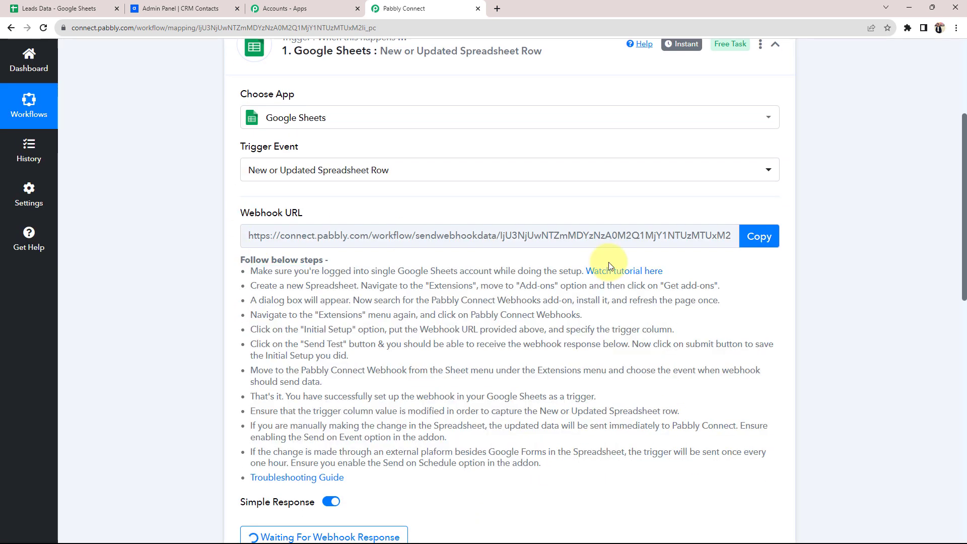
{"action": "left_click", "coordinate": [56, 7]}
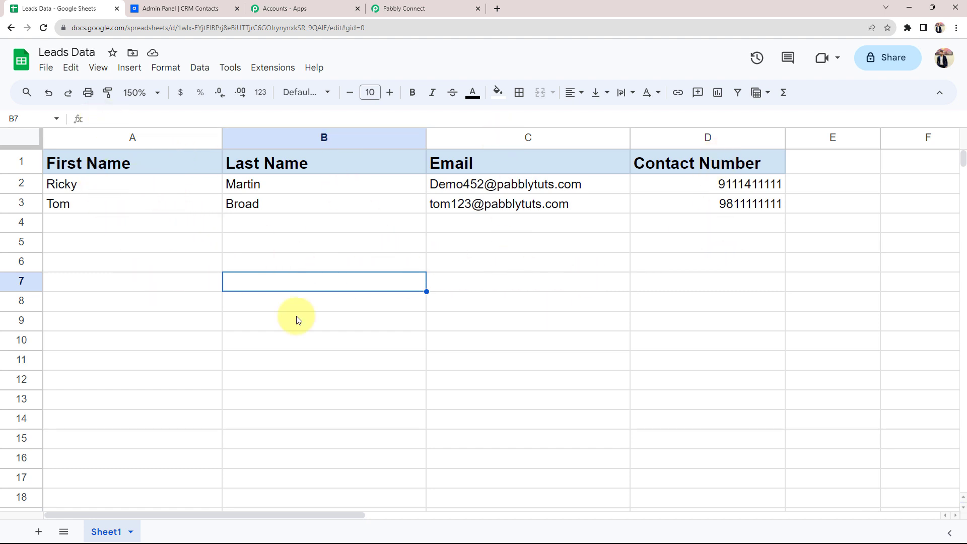
{"action": "mouse_move", "coordinate": [609, 135]}
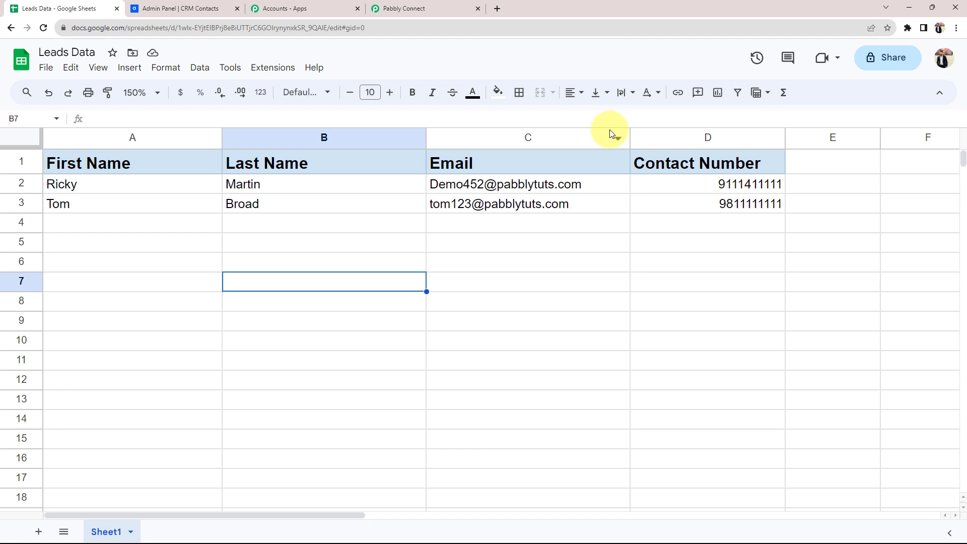
Confirm in Get add-ons that Pabbly Connect Webhooks is installed, then reopen the Extensions menu
{"action": "left_click", "coordinate": [272, 67]}
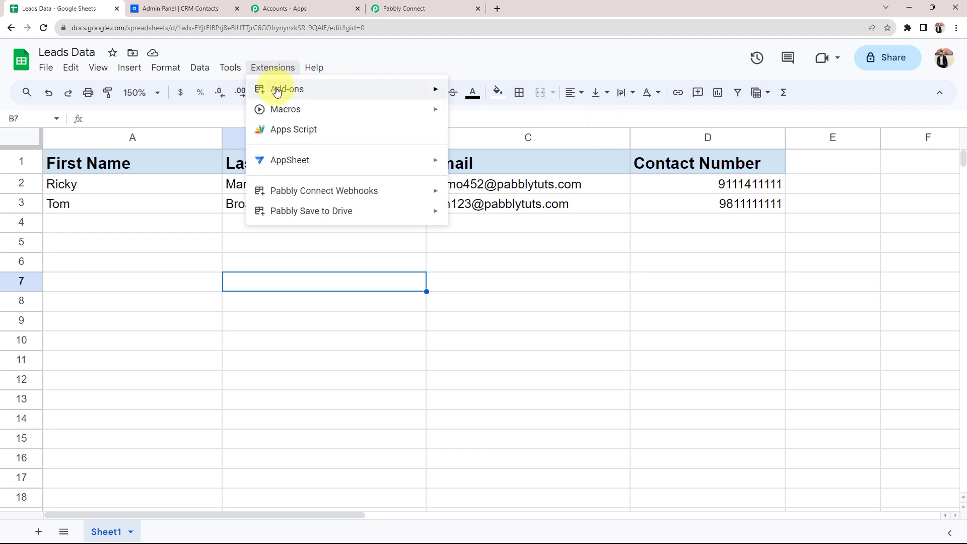
{"action": "mouse_move", "coordinate": [287, 89]}
{"action": "left_click", "coordinate": [520, 93]}
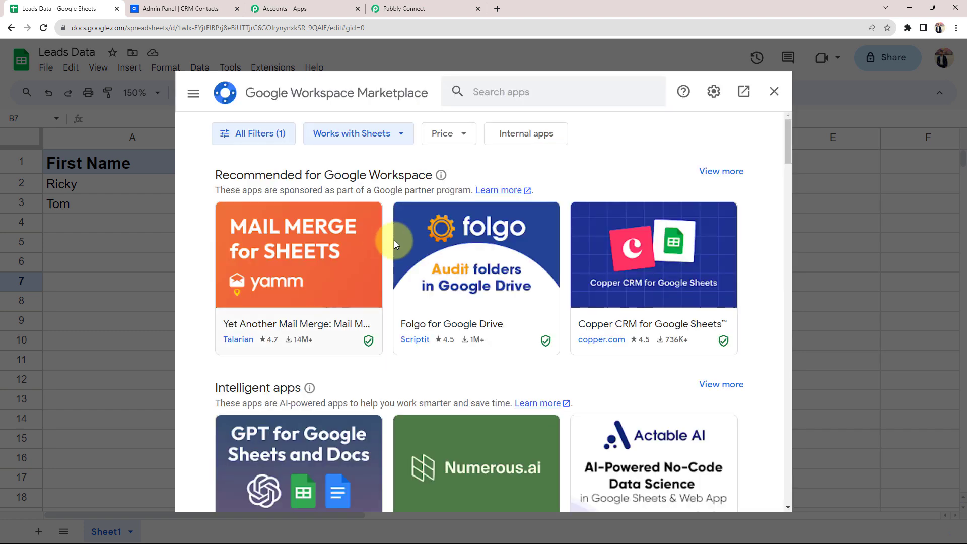
{"action": "left_click", "coordinate": [505, 89]}
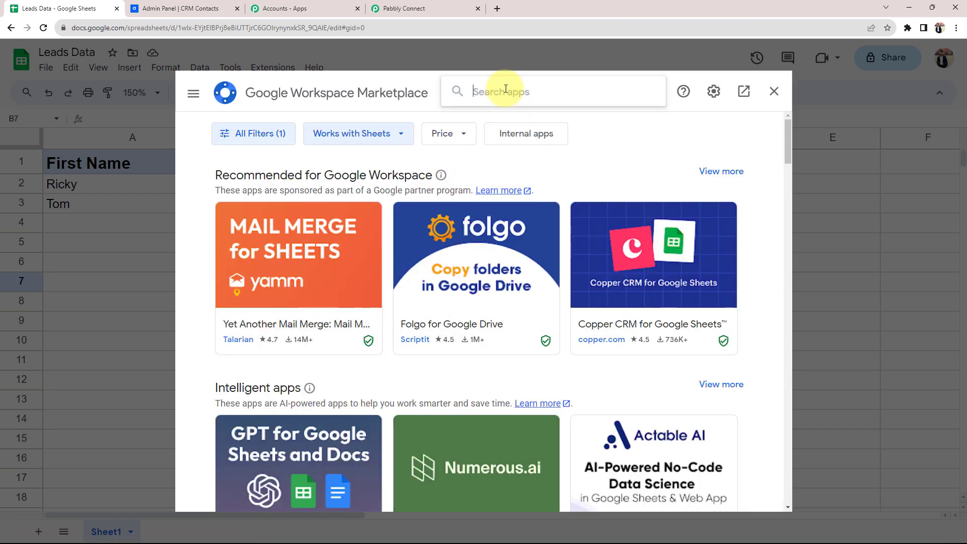
{"action": "type", "text": "pabb"}
{"action": "left_click", "coordinate": [524, 105]}
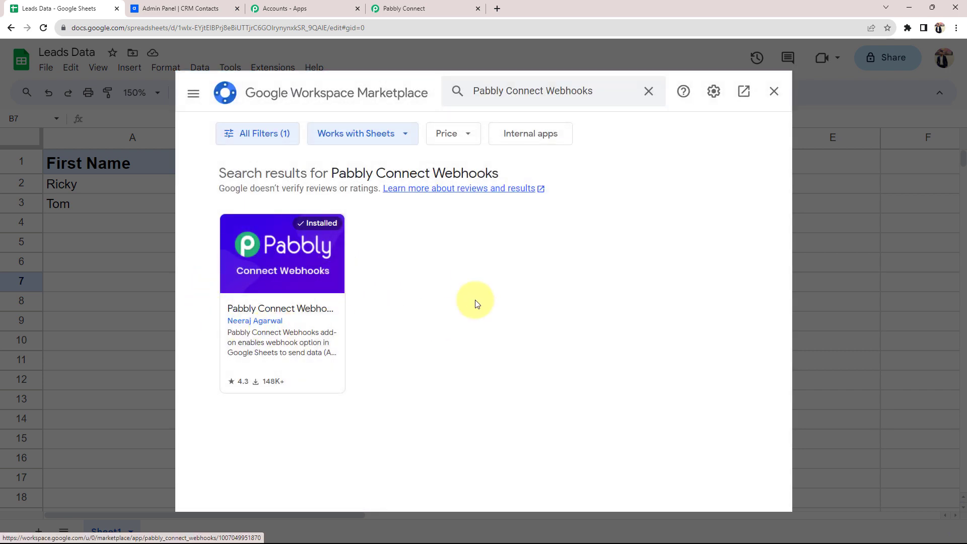
{"action": "left_click", "coordinate": [298, 279]}
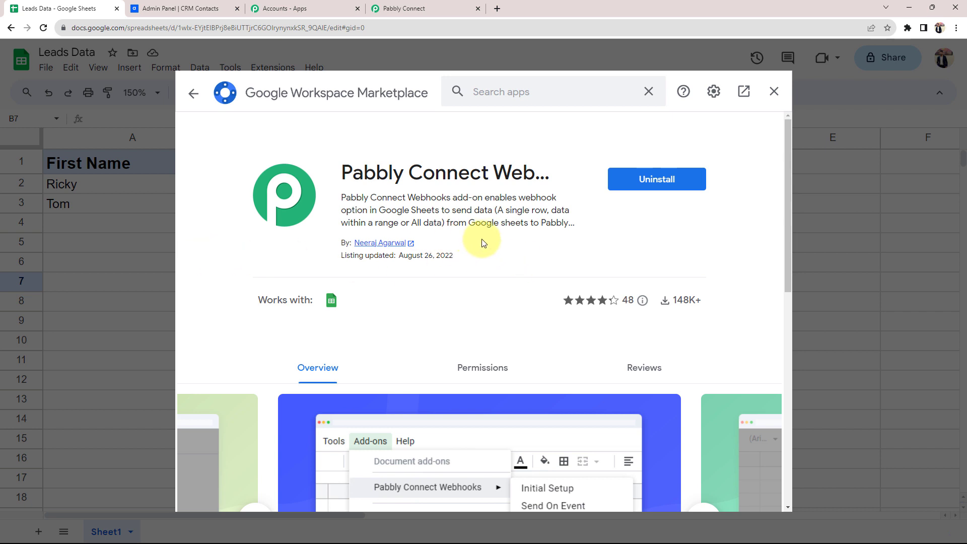
{"action": "left_click", "coordinate": [786, 88]}
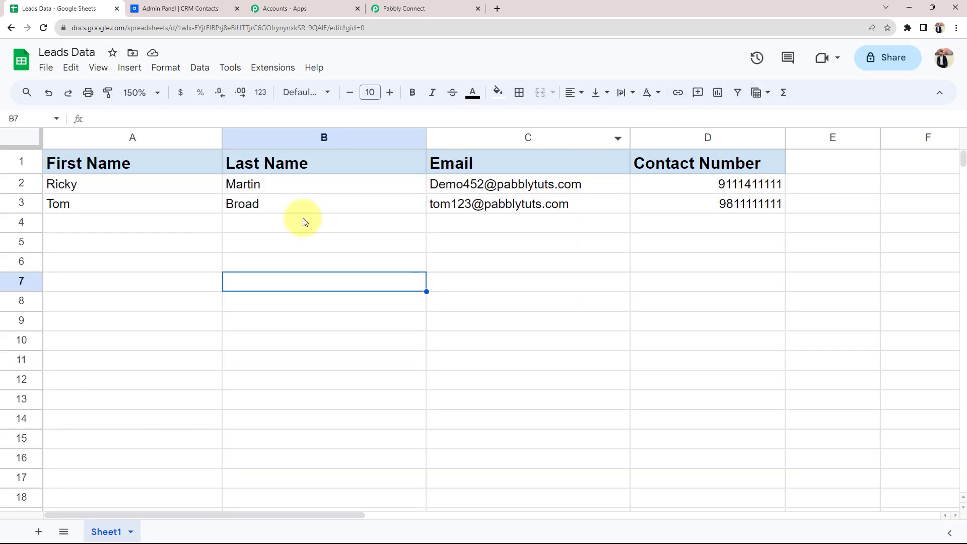
{"action": "left_click", "coordinate": [262, 71]}
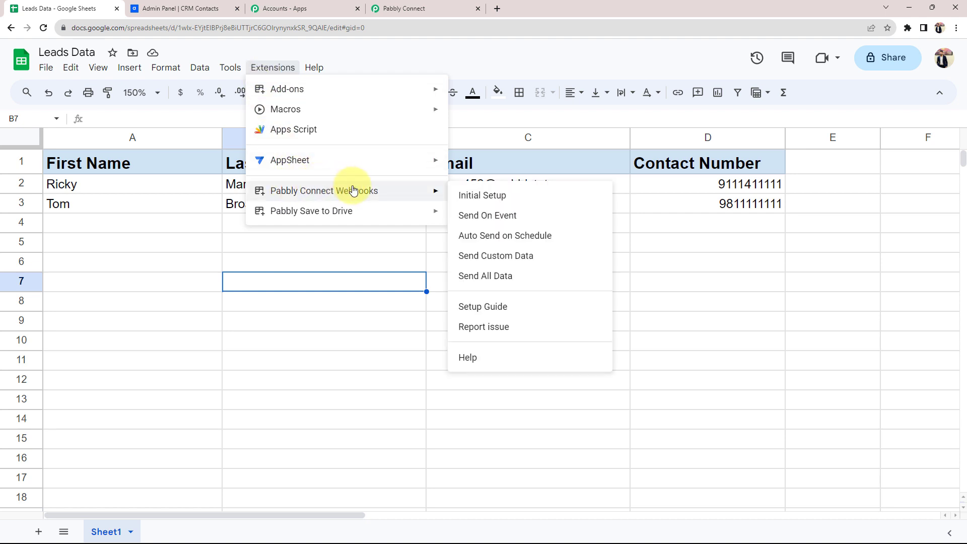
Open the add-on's Initial Setup and paste the Pabbly Connect webhook URL into it
{"action": "mouse_move", "coordinate": [325, 190]}
{"action": "left_click", "coordinate": [468, 195]}
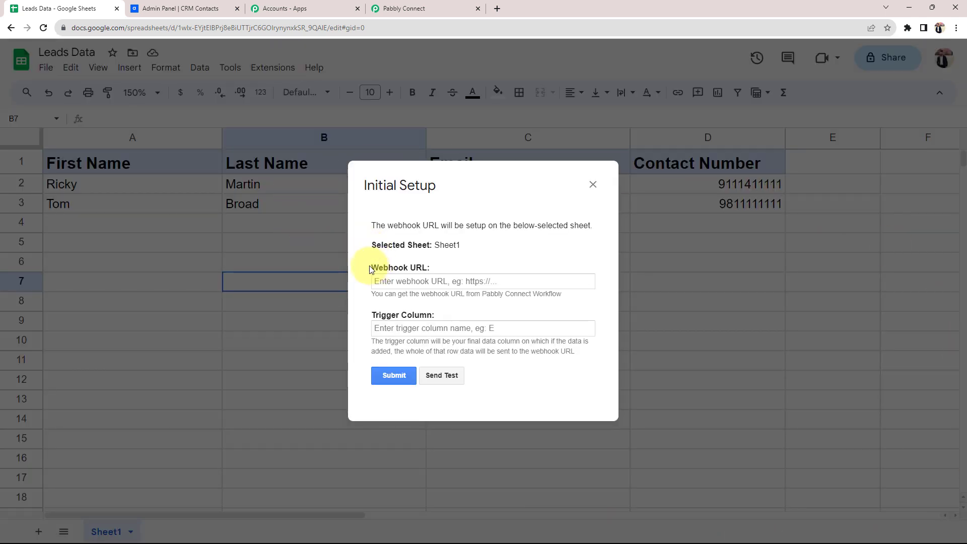
{"action": "left_click_drag", "start_coordinate": [370, 270], "coordinate": [400, 280]}
{"action": "left_click_drag", "start_coordinate": [371, 315], "coordinate": [420, 314]}
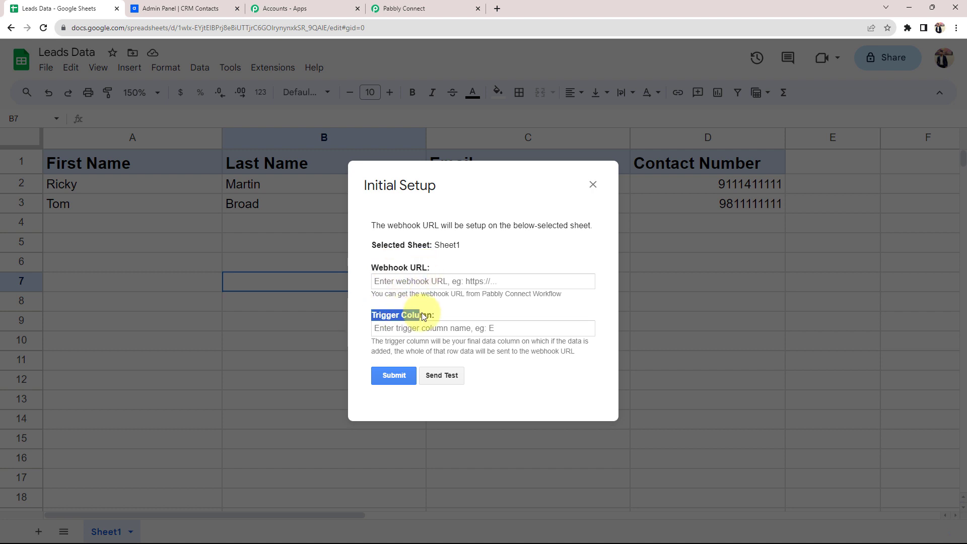
{"action": "left_click", "coordinate": [445, 269]}
{"action": "left_click", "coordinate": [377, 10]}
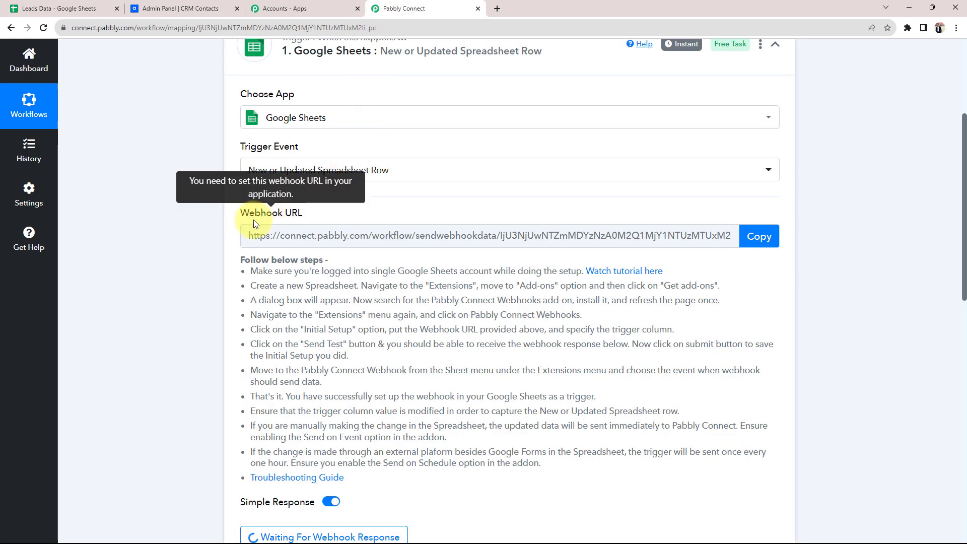
{"action": "left_click", "coordinate": [760, 244]}
{"action": "left_click", "coordinate": [63, 9]}
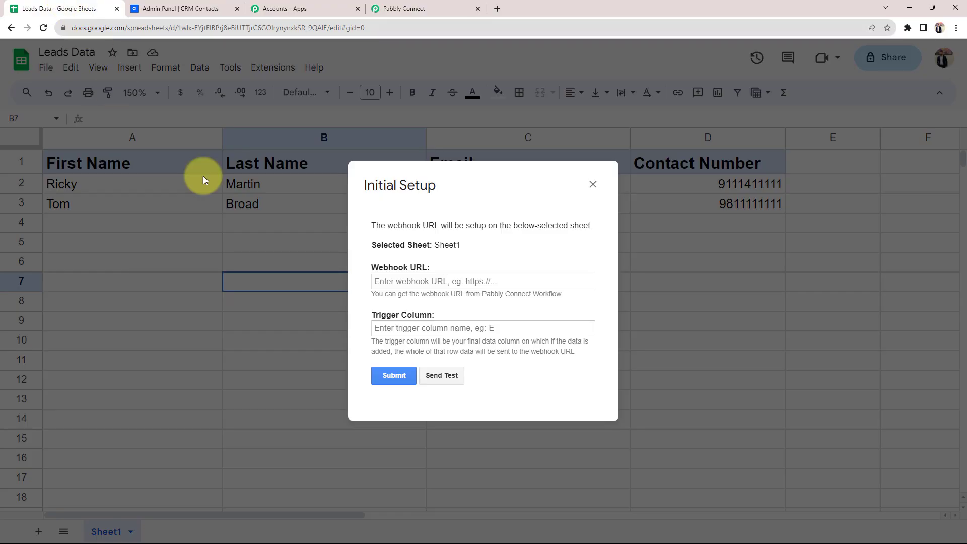
{"action": "left_click", "coordinate": [395, 278]}
{"action": "key", "text": "ctrl+v"}
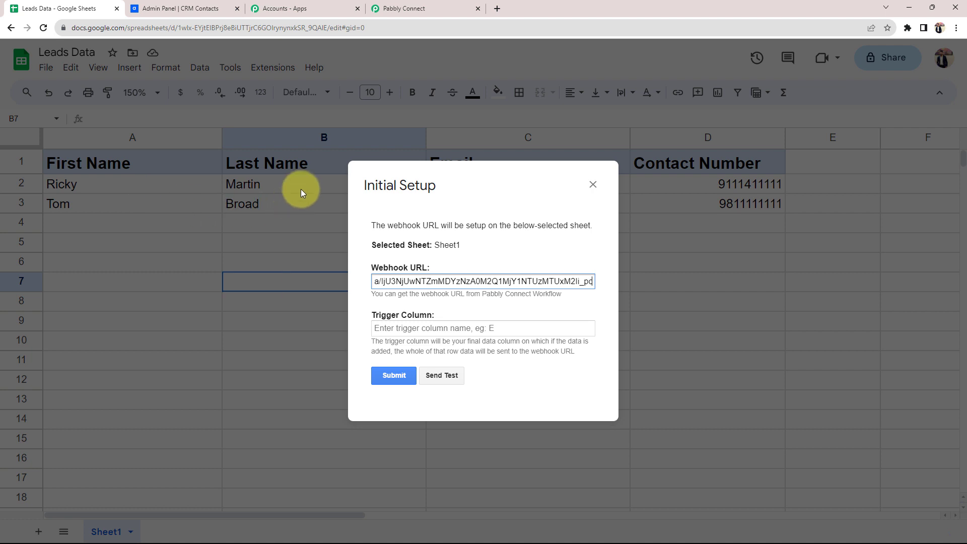
Set the trigger column to D in the webhook setup
{"action": "left_click_drag", "start_coordinate": [500, 200], "coordinate": [312, 249]}
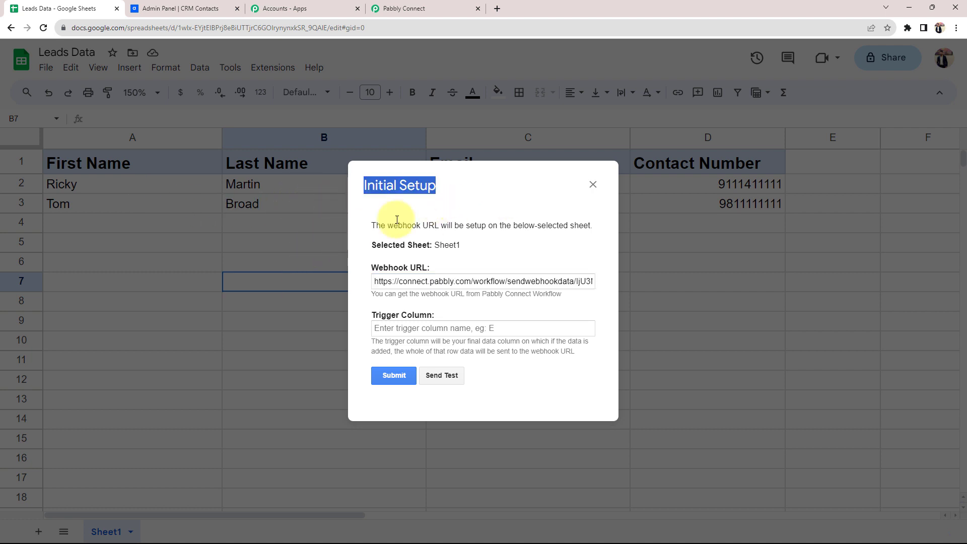
{"action": "left_click_drag", "start_coordinate": [467, 193], "coordinate": [295, 232]}
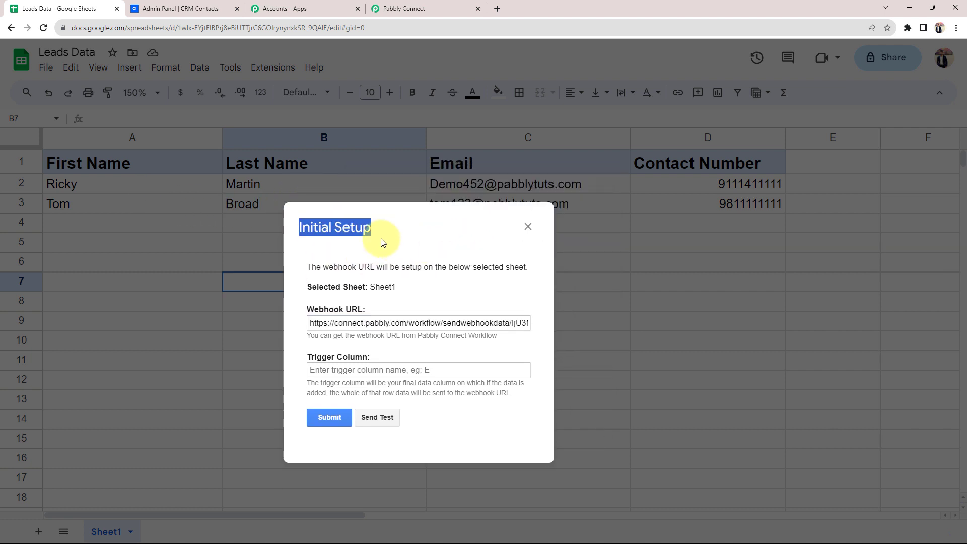
{"action": "triple_click", "coordinate": [258, 352]}
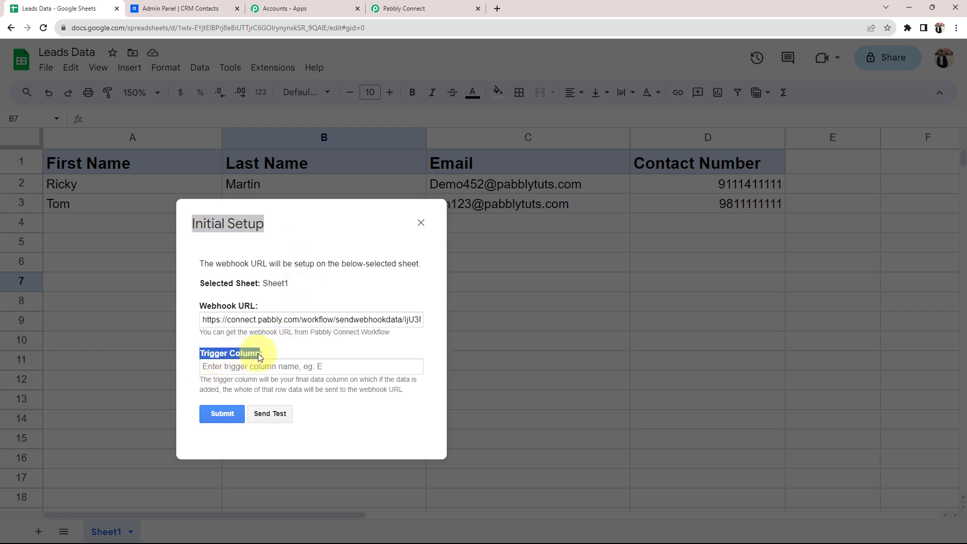
{"action": "left_click", "coordinate": [343, 356]}
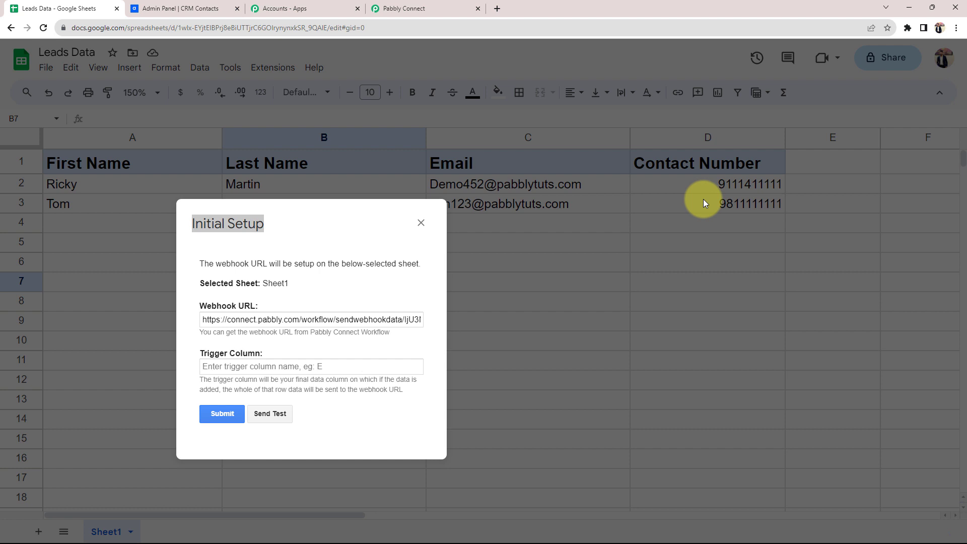
{"action": "left_click", "coordinate": [246, 367]}
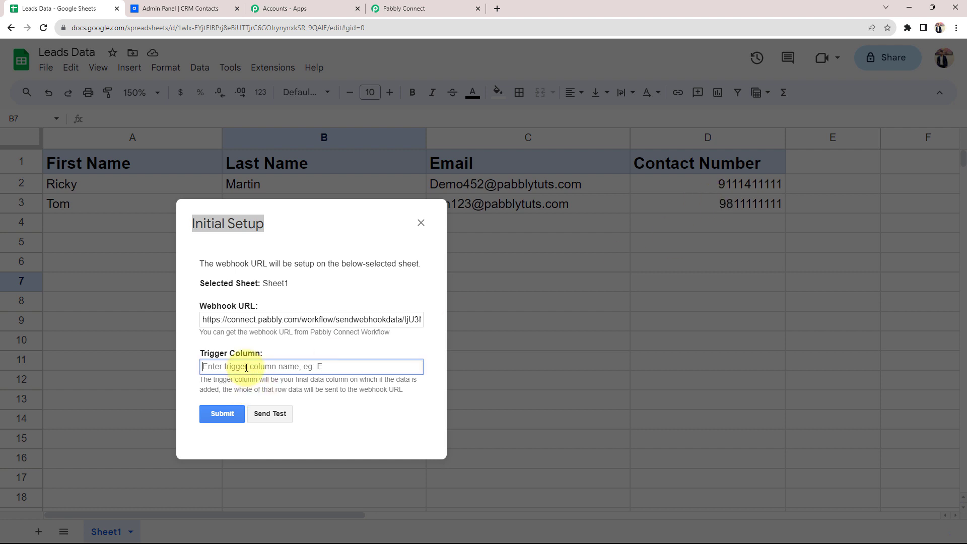
{"action": "type", "text": "D"}
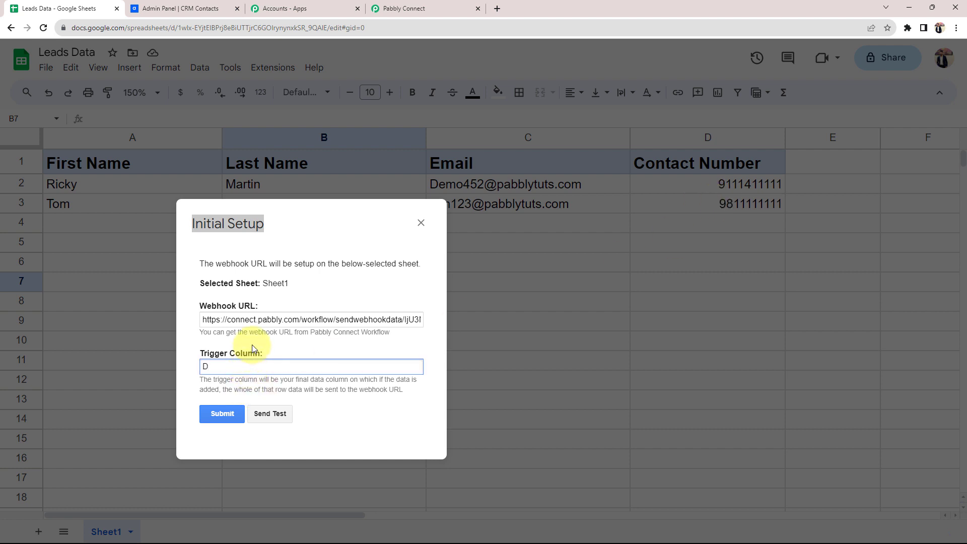
{"action": "left_click", "coordinate": [251, 344]}
Send test data successfully and submit the webhook setup
{"action": "left_click", "coordinate": [267, 412]}
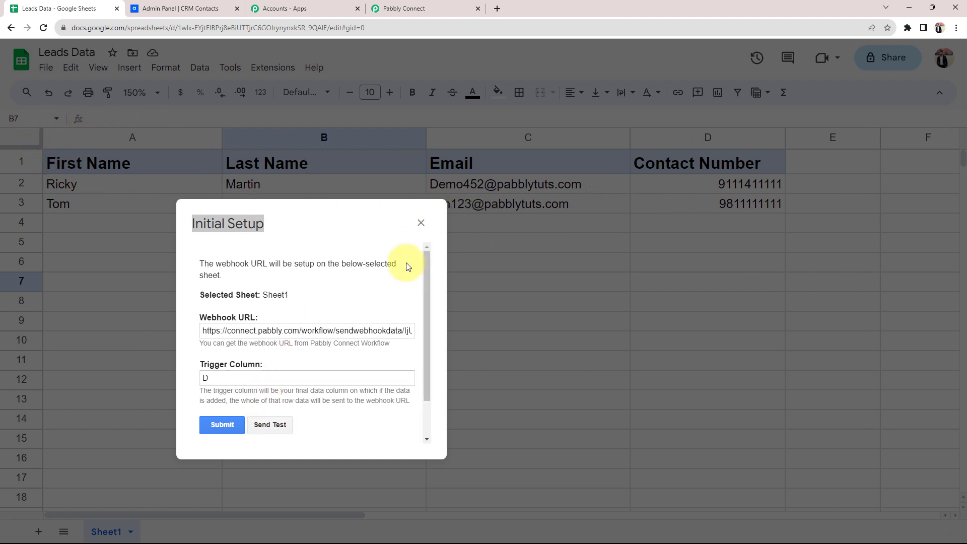
{"action": "scroll", "coordinate": [212, 398], "scroll_direction": "down", "scroll_amount": 2}
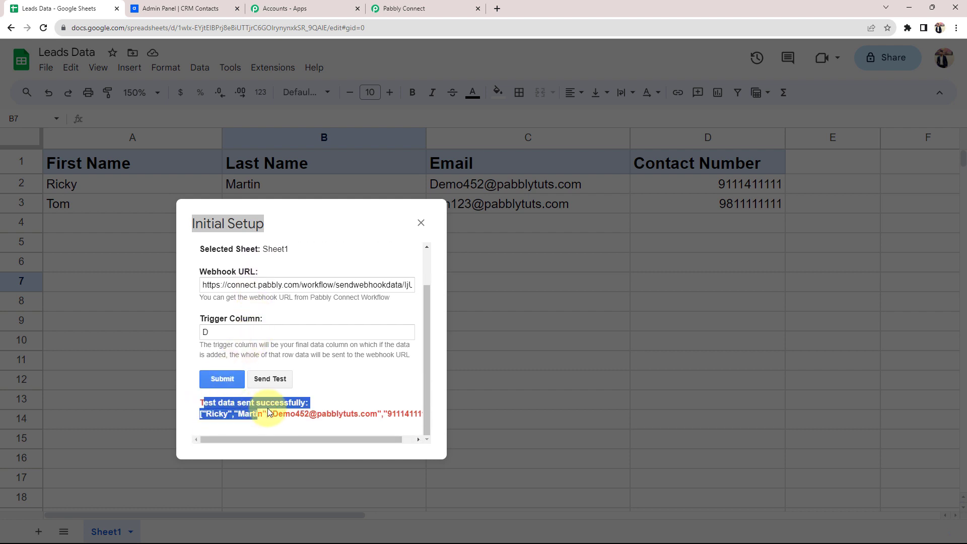
{"action": "left_click_drag", "start_coordinate": [203, 401], "coordinate": [309, 401]}
{"action": "left_click", "coordinate": [321, 381]}
{"action": "left_click", "coordinate": [222, 379]}
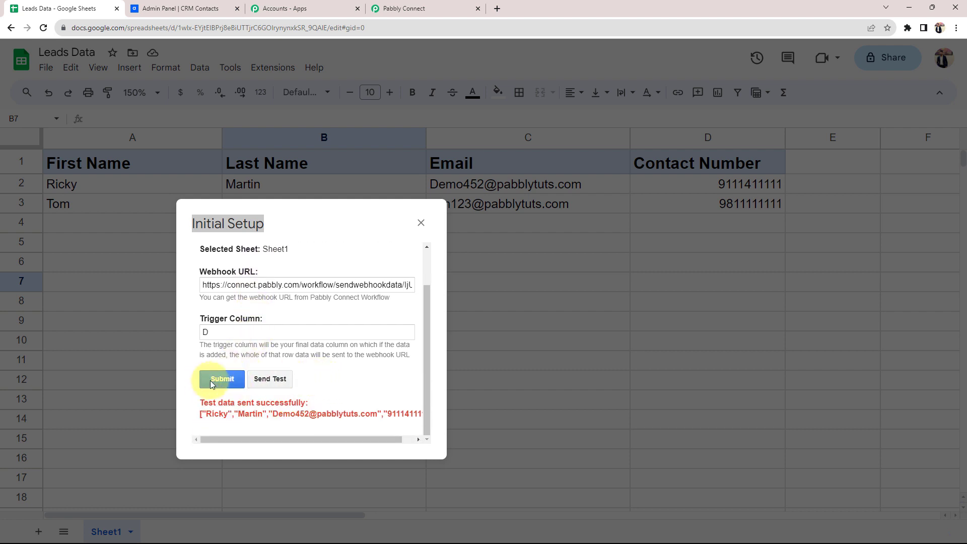
Close the setup dialog and enable Send On Event in the Pabbly Connect Webhooks menu
{"action": "left_click", "coordinate": [422, 224]}
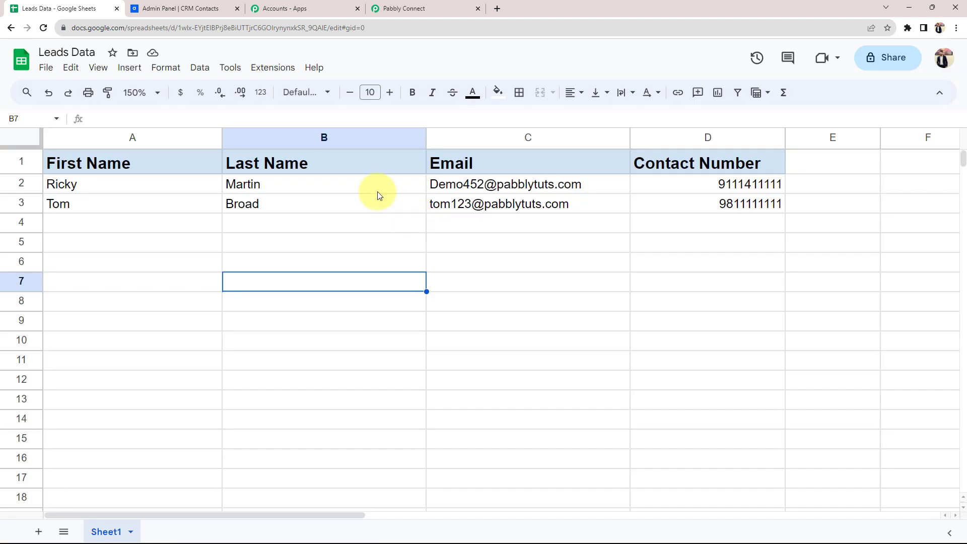
{"action": "left_click", "coordinate": [260, 73]}
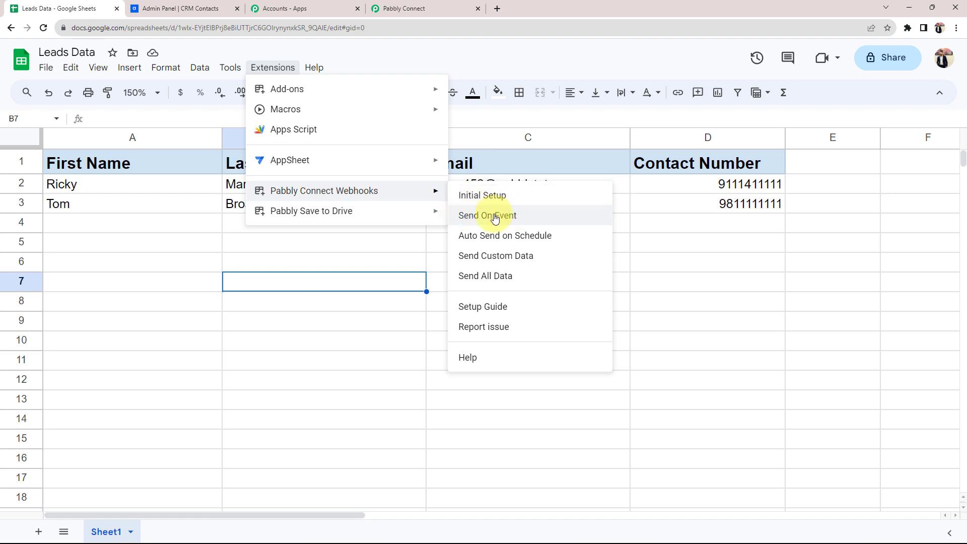
{"action": "left_click", "coordinate": [498, 224]}
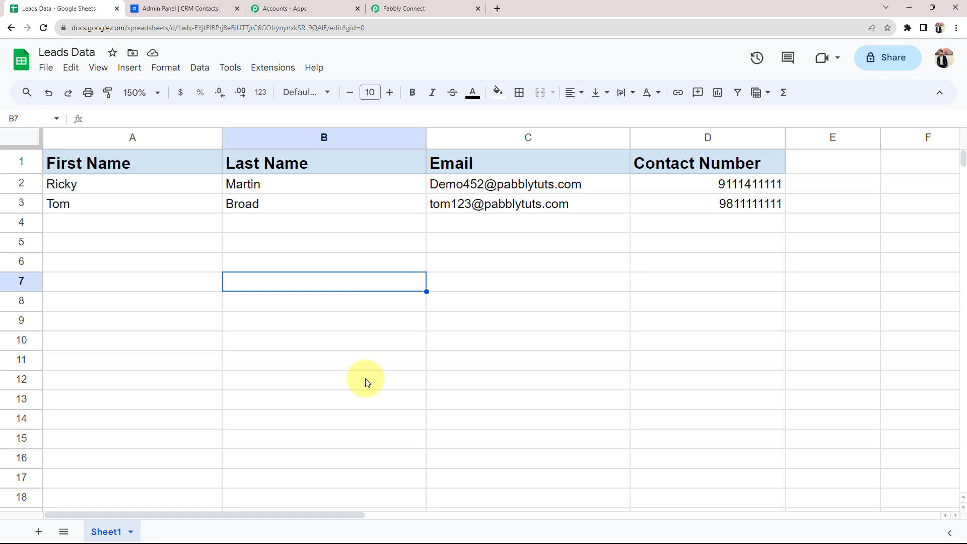
Review the captured row 2 response in Pabbly Connect: name, email and contact number
{"action": "left_click", "coordinate": [403, 8]}
{"action": "scroll", "coordinate": [144, 362], "scroll_direction": "down", "scroll_amount": 4}
{"action": "scroll", "coordinate": [143, 368], "scroll_direction": "down", "scroll_amount": 1}
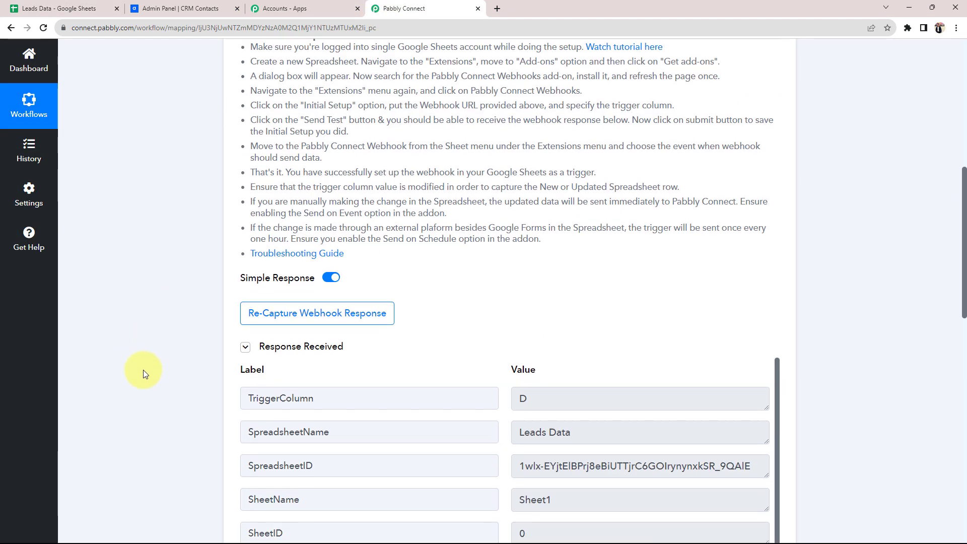
{"action": "scroll", "coordinate": [143, 372], "scroll_direction": "down", "scroll_amount": 3}
{"action": "left_click_drag", "start_coordinate": [599, 314], "coordinate": [517, 309]}
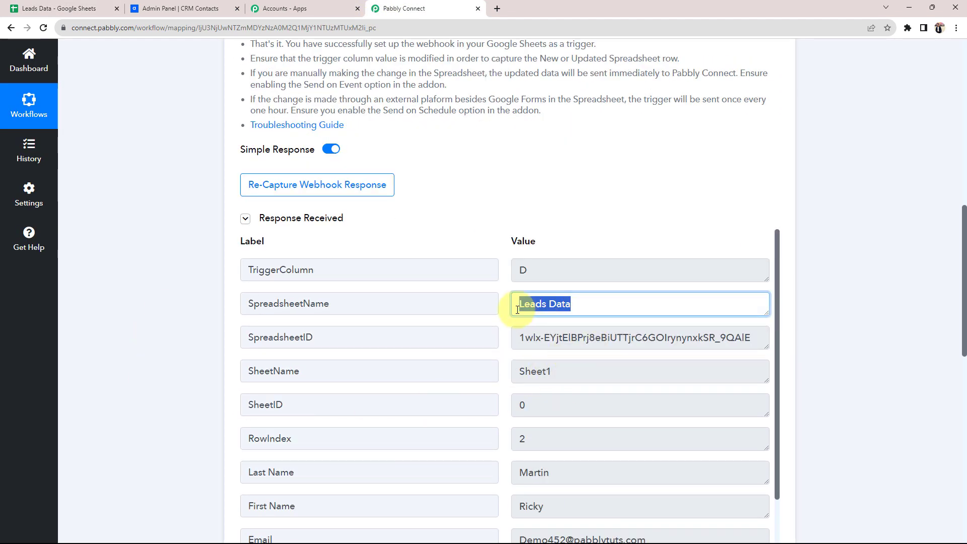
{"action": "scroll", "coordinate": [455, 376], "scroll_direction": "down", "scroll_amount": 1}
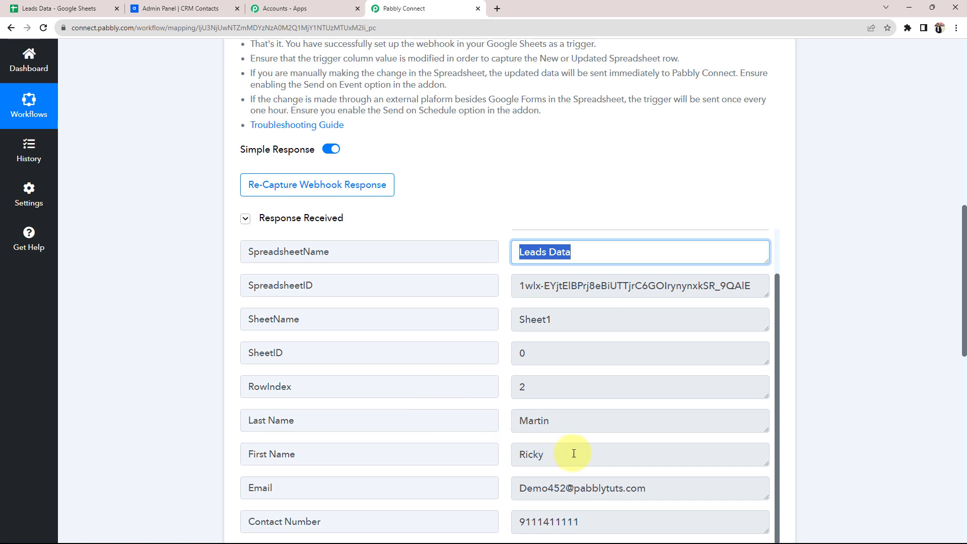
{"action": "left_click_drag", "start_coordinate": [572, 453], "coordinate": [474, 449]}
{"action": "left_click_drag", "start_coordinate": [568, 420], "coordinate": [503, 422]}
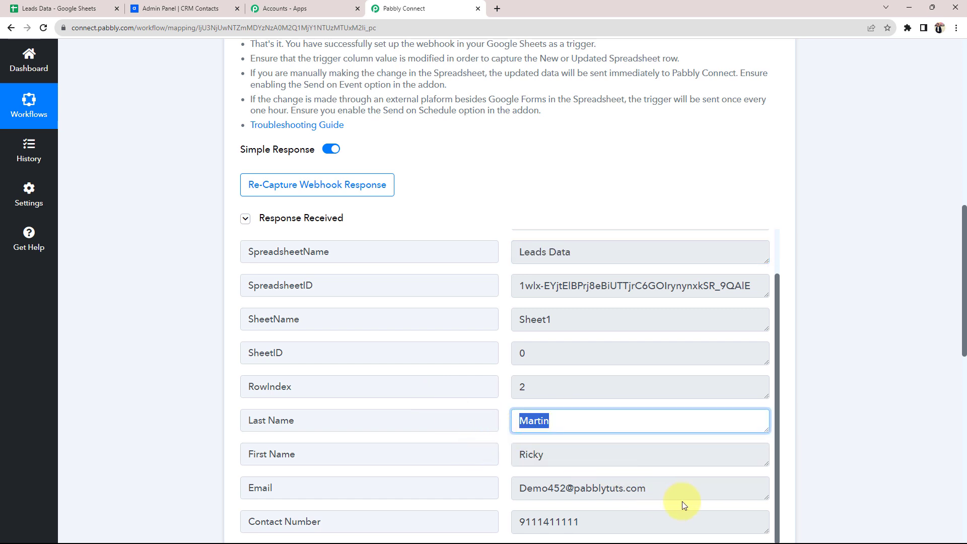
{"action": "left_click_drag", "start_coordinate": [674, 495], "coordinate": [530, 506]}
{"action": "left_click_drag", "start_coordinate": [604, 526], "coordinate": [492, 519]}
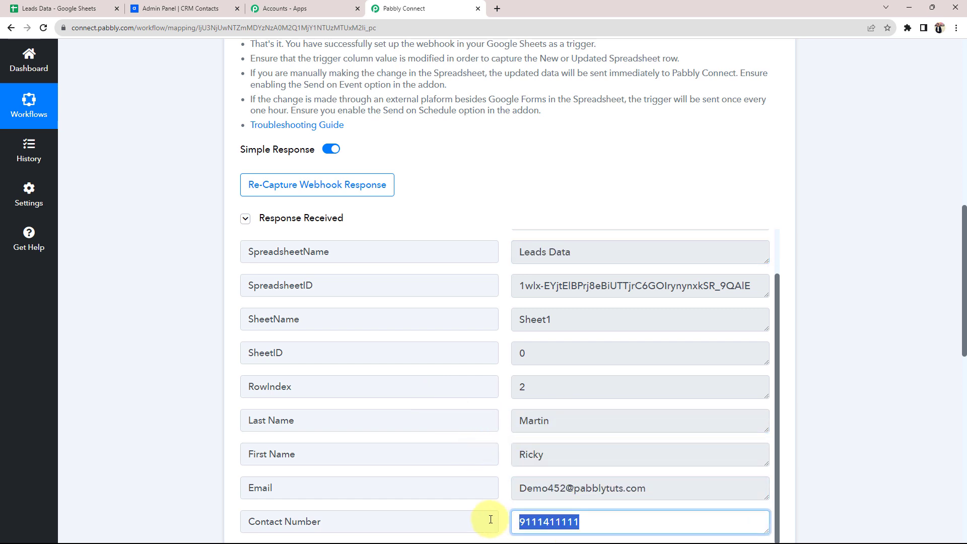
{"action": "left_click", "coordinate": [188, 422]}
Scroll down to the Agiled Create Contact action card
{"action": "scroll", "coordinate": [187, 419], "scroll_direction": "down", "scroll_amount": 5}
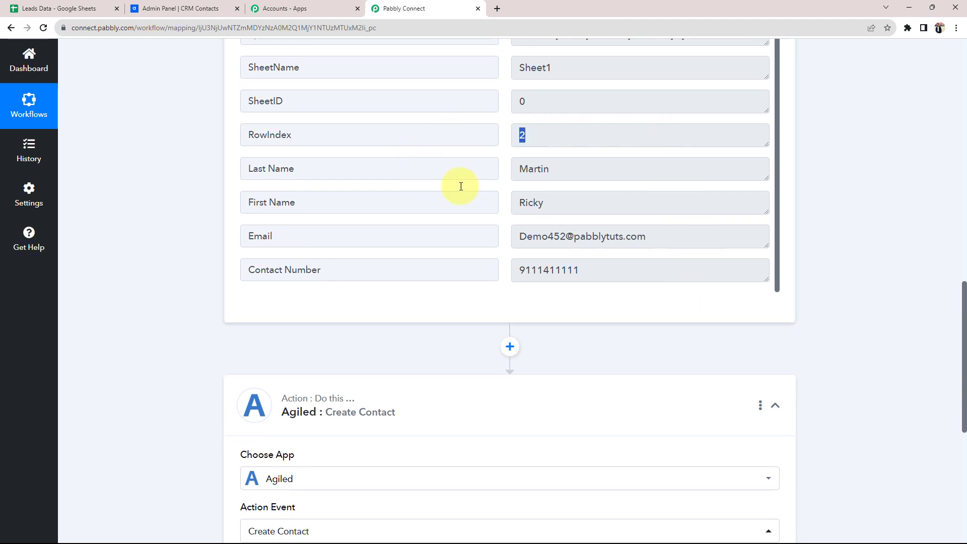
{"action": "left_click_drag", "start_coordinate": [756, 237], "coordinate": [417, 240]}
{"action": "scroll", "coordinate": [156, 339], "scroll_direction": "down", "scroll_amount": 2}
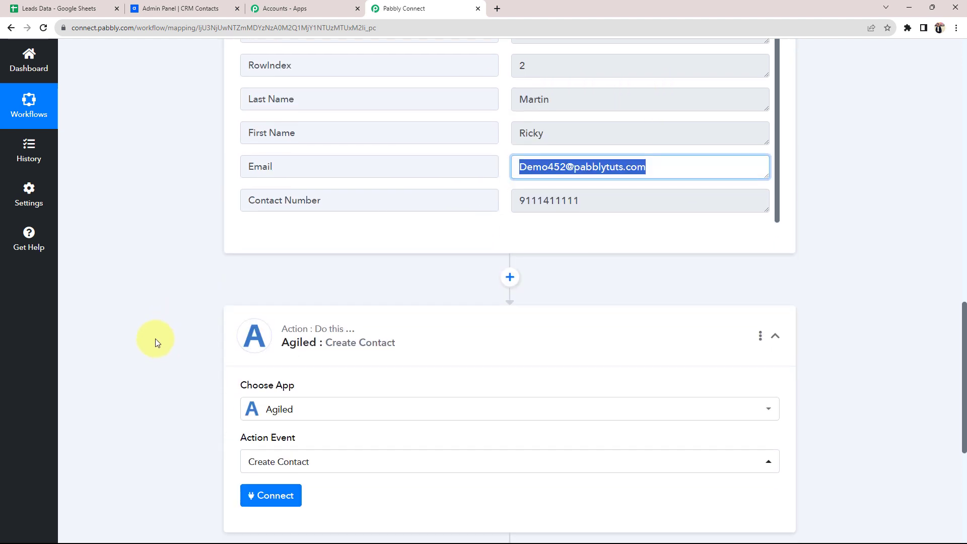
{"action": "scroll", "coordinate": [322, 398], "scroll_direction": "down", "scroll_amount": 1}
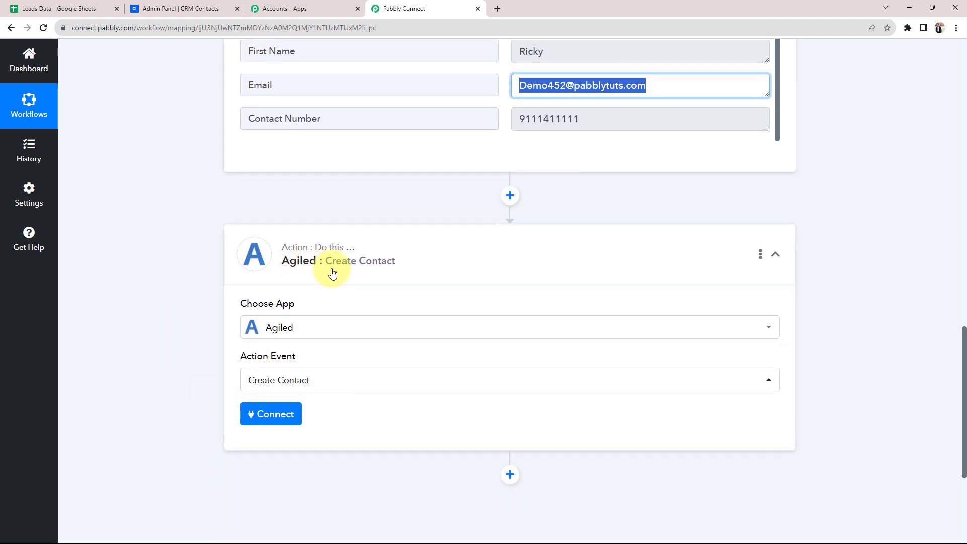
Add a new Agiled connection, Agiled #2, and note that it requires an Agiled API key
{"action": "left_click", "coordinate": [289, 414]}
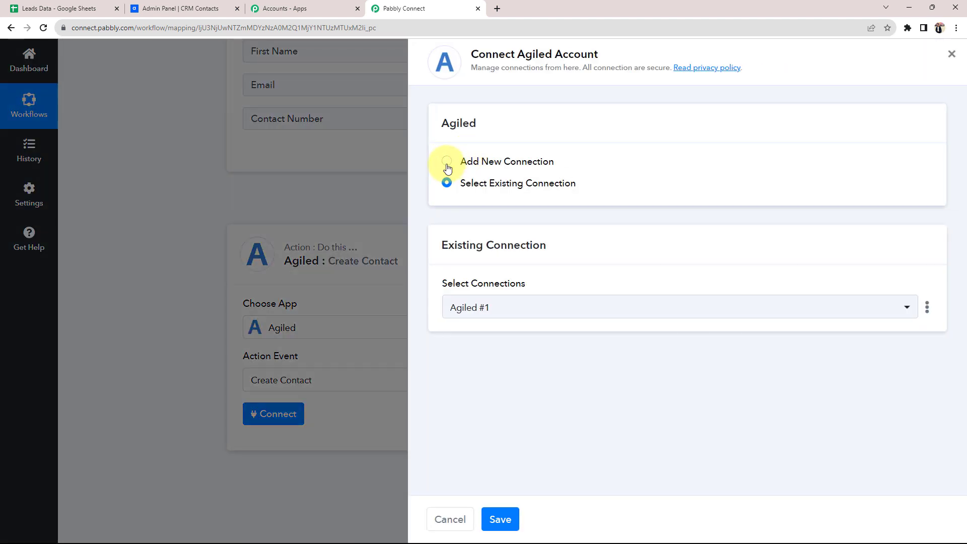
{"action": "left_click", "coordinate": [447, 161]}
{"action": "left_click_drag", "start_coordinate": [468, 295], "coordinate": [539, 292]}
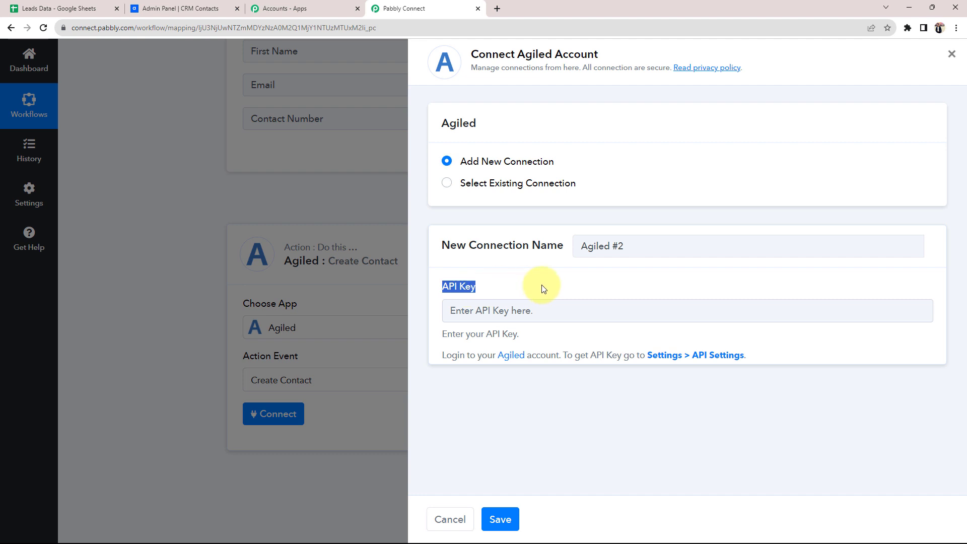
{"action": "left_click", "coordinate": [539, 291]}
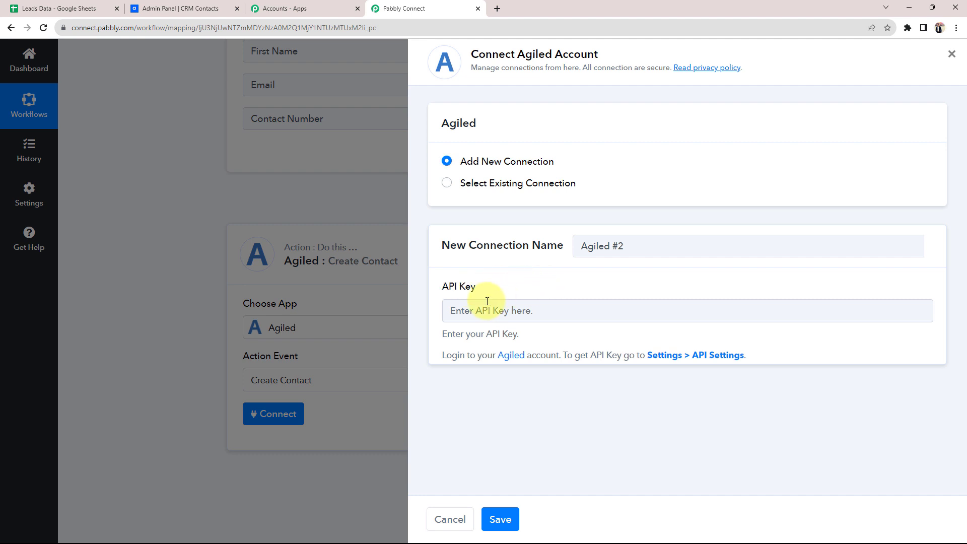
{"action": "left_click_drag", "start_coordinate": [438, 355], "coordinate": [660, 372]}
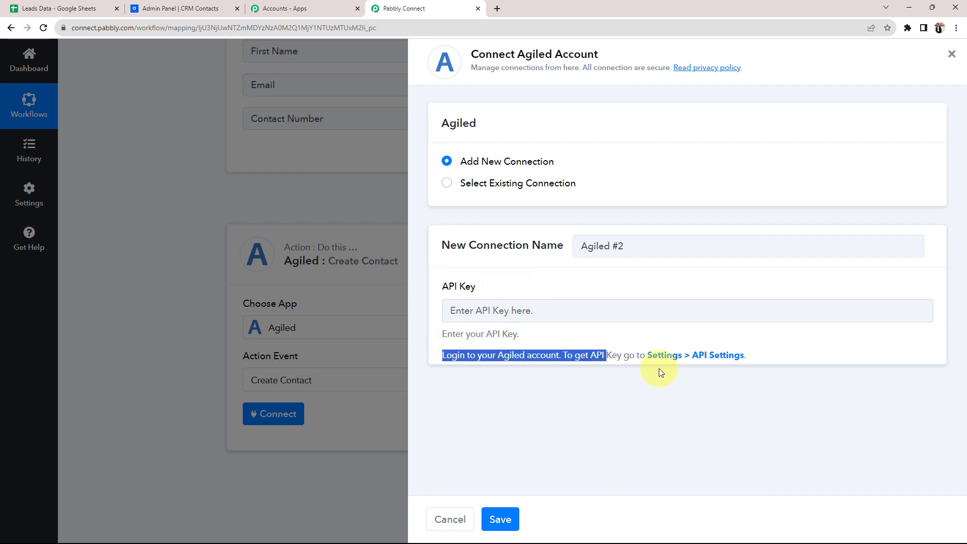
{"action": "left_click", "coordinate": [623, 413]}
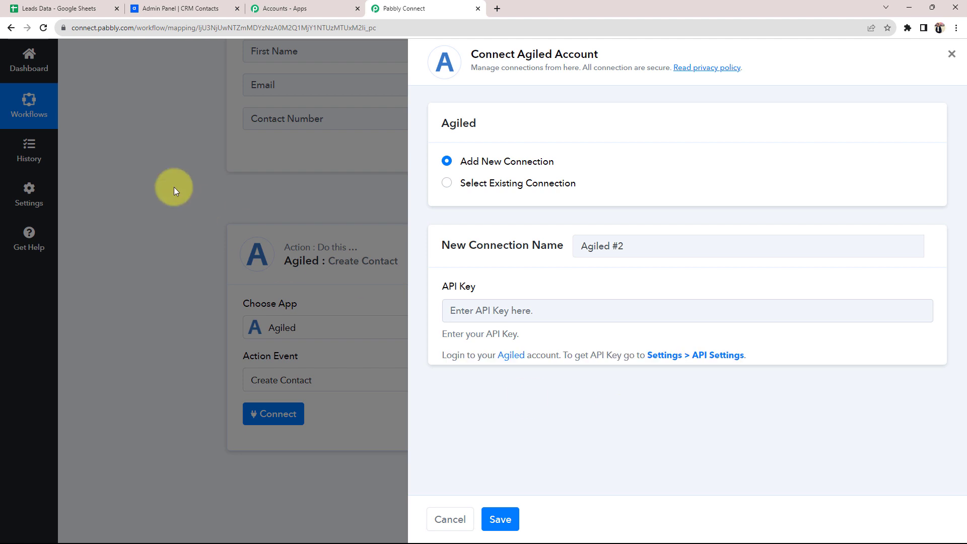
{"action": "left_click", "coordinate": [171, 8]}
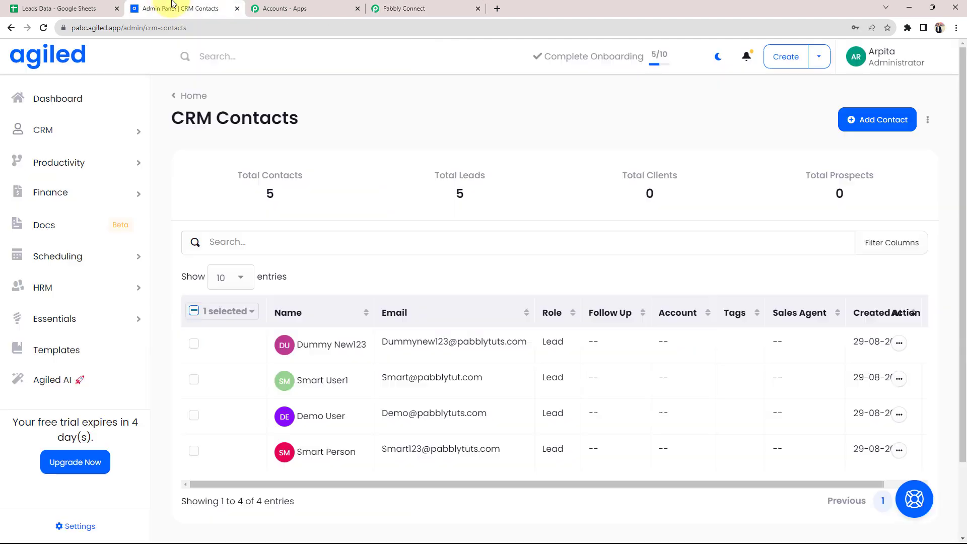
Copy the account's API key from Agiled's Settings > API Settings page
{"action": "left_click", "coordinate": [75, 526]}
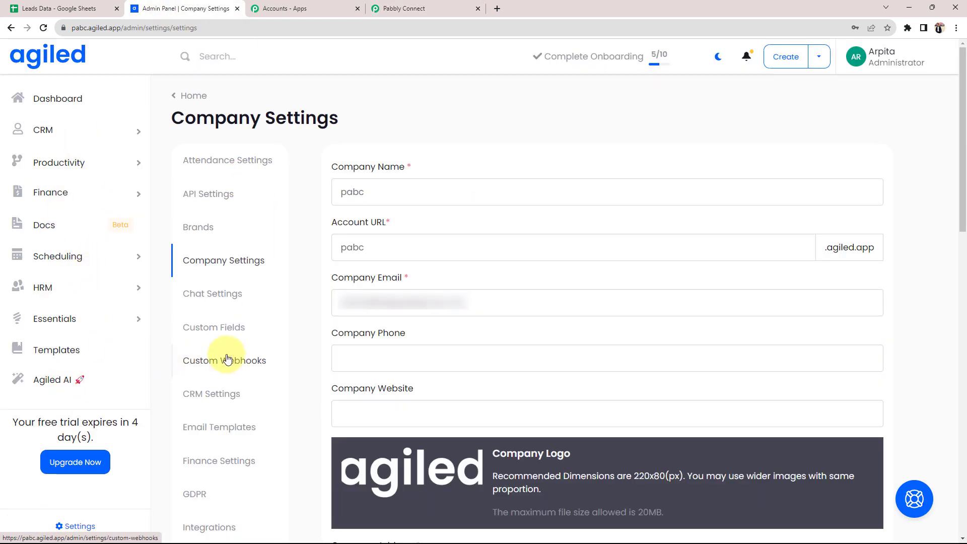
{"action": "left_click", "coordinate": [203, 200]}
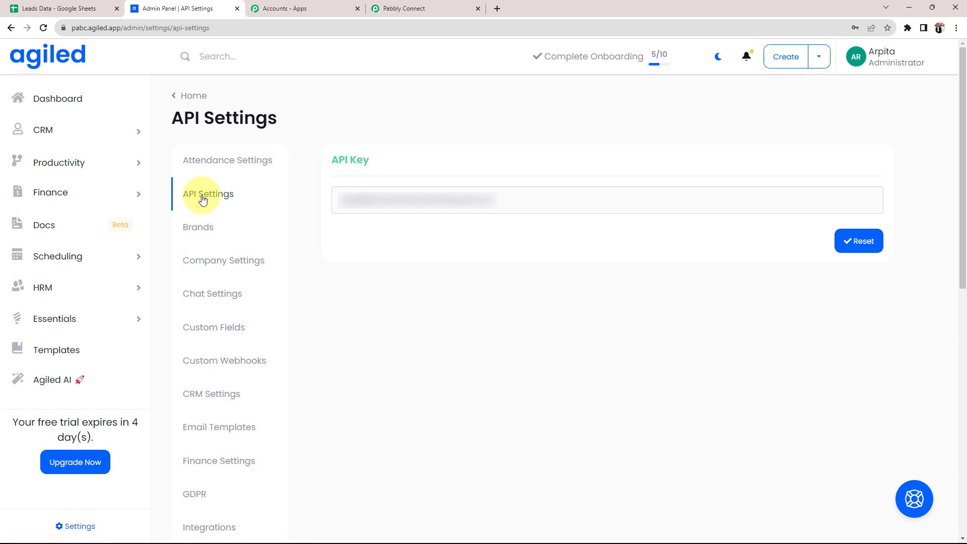
{"action": "left_click_drag", "start_coordinate": [337, 160], "coordinate": [371, 162]}
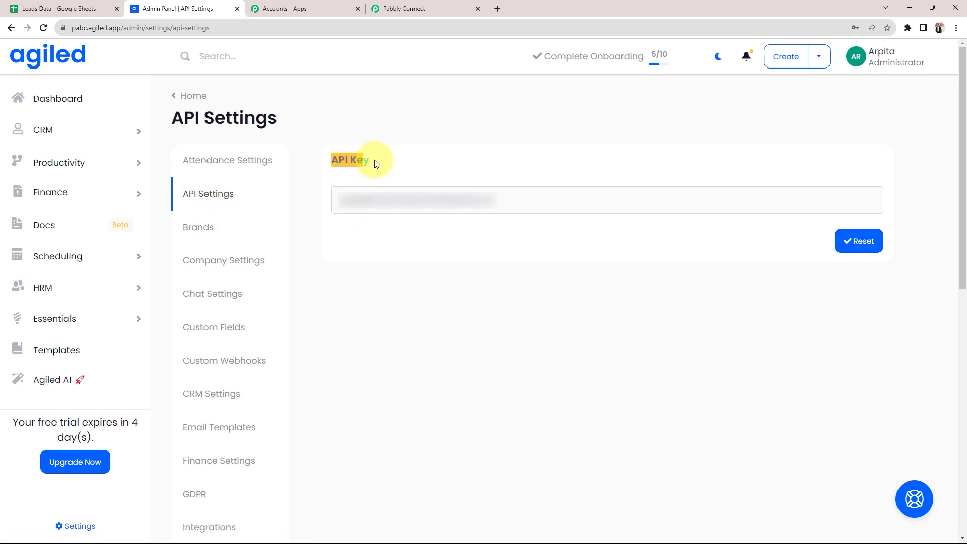
{"action": "left_click", "coordinate": [484, 303]}
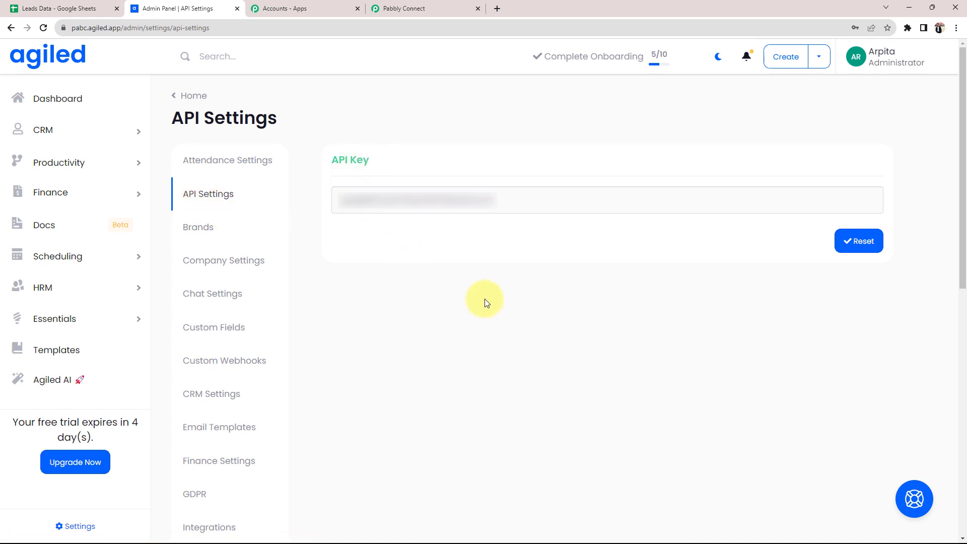
{"action": "double_click", "coordinate": [508, 204]}
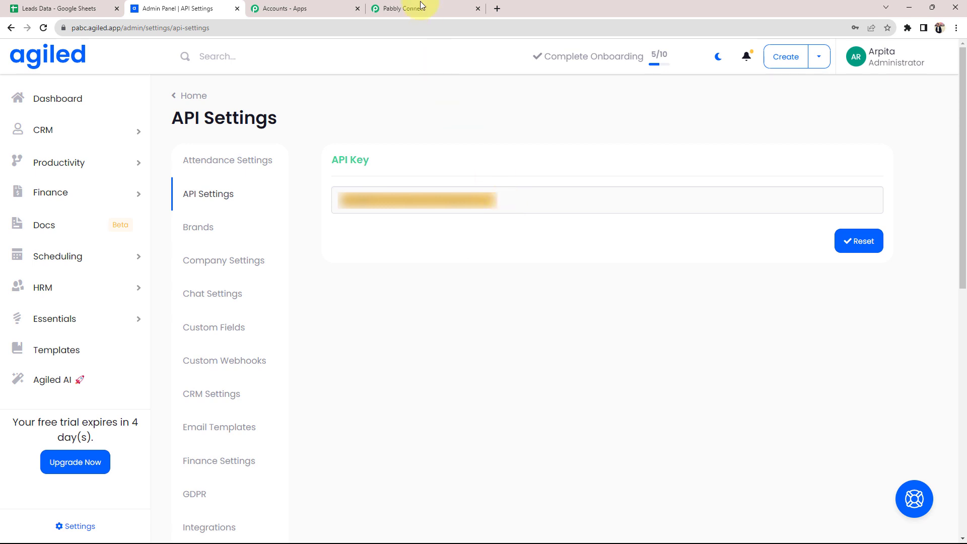
{"action": "left_click", "coordinate": [404, 8]}
Paste the copied API key into the Agiled #2 connection and save it
{"action": "left_click", "coordinate": [464, 311]}
{"action": "key", "text": "ctrl+v"}
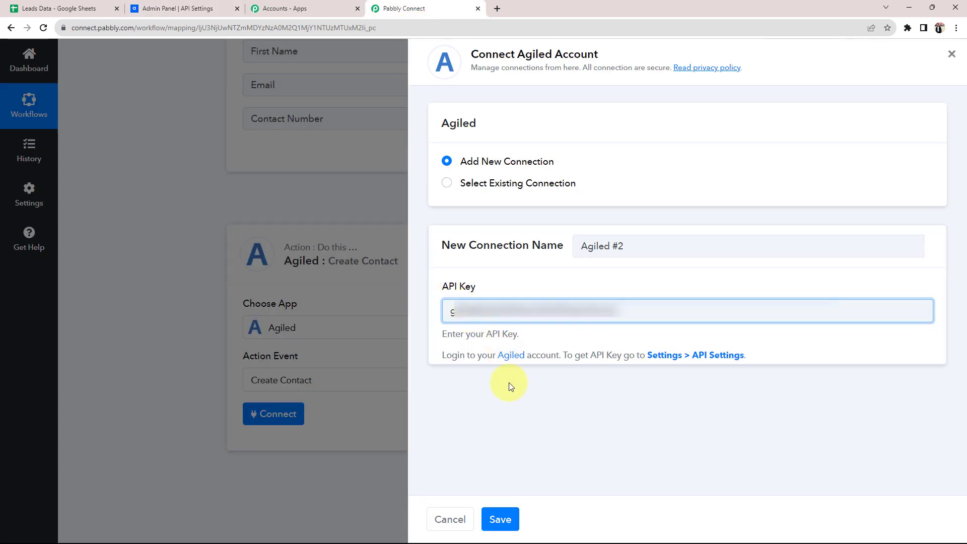
{"action": "left_click", "coordinate": [500, 519]}
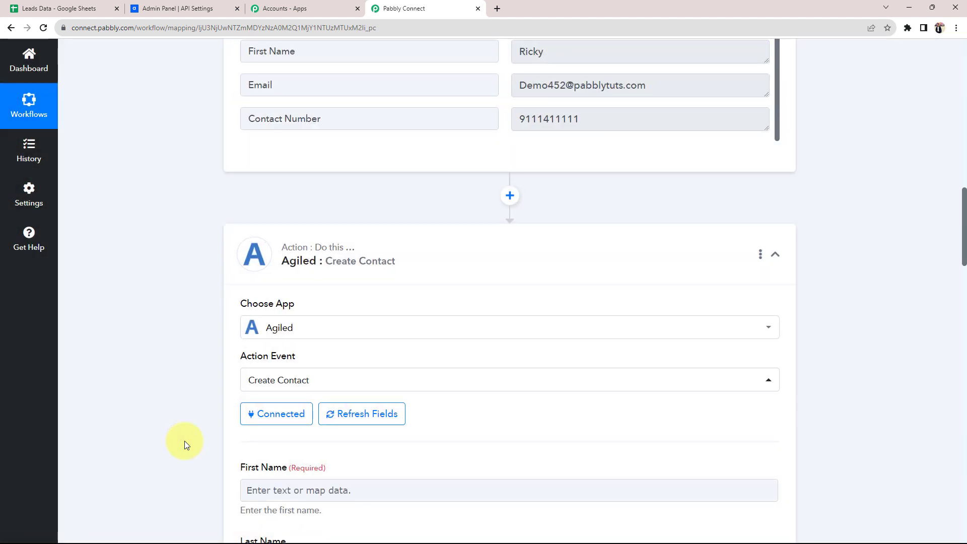
Review the captured last name, first name, email and contact number, then reach the Create Contact fields
{"action": "scroll", "coordinate": [184, 440], "scroll_direction": "up", "scroll_amount": 1}
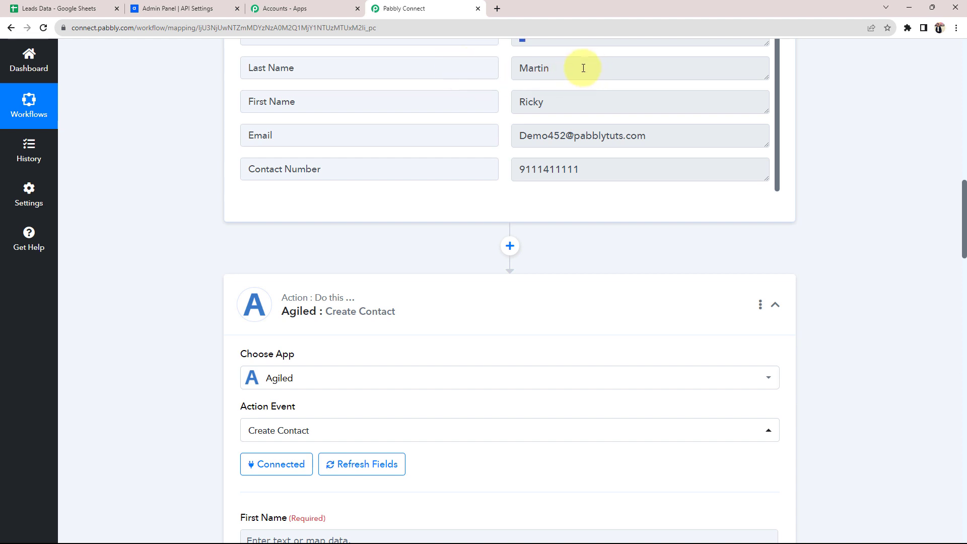
{"action": "left_click", "coordinate": [583, 68]}
{"action": "left_click", "coordinate": [558, 106]}
{"action": "left_click", "coordinate": [607, 135]}
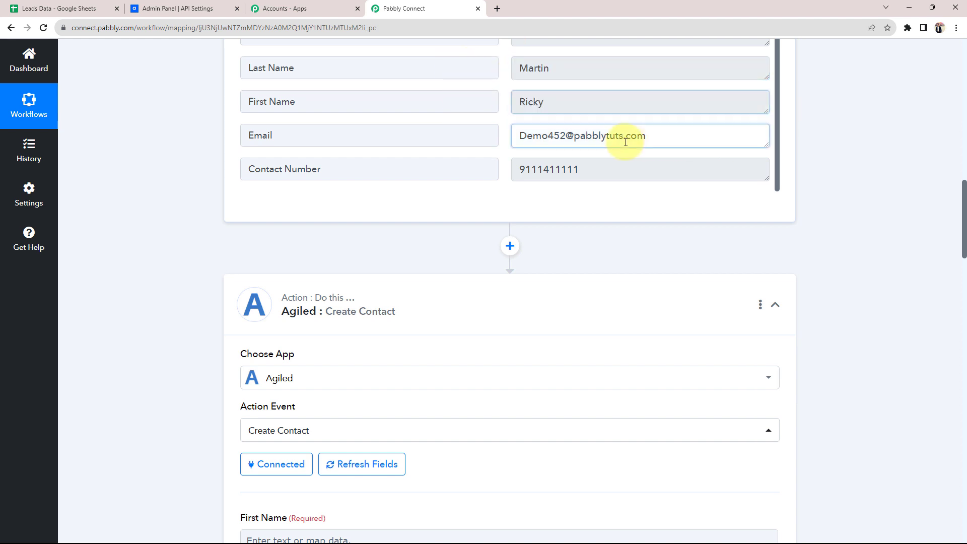
{"action": "left_click", "coordinate": [563, 178]}
{"action": "scroll", "coordinate": [171, 249], "scroll_direction": "up", "scroll_amount": 5}
{"action": "scroll", "coordinate": [171, 248], "scroll_direction": "up", "scroll_amount": 5}
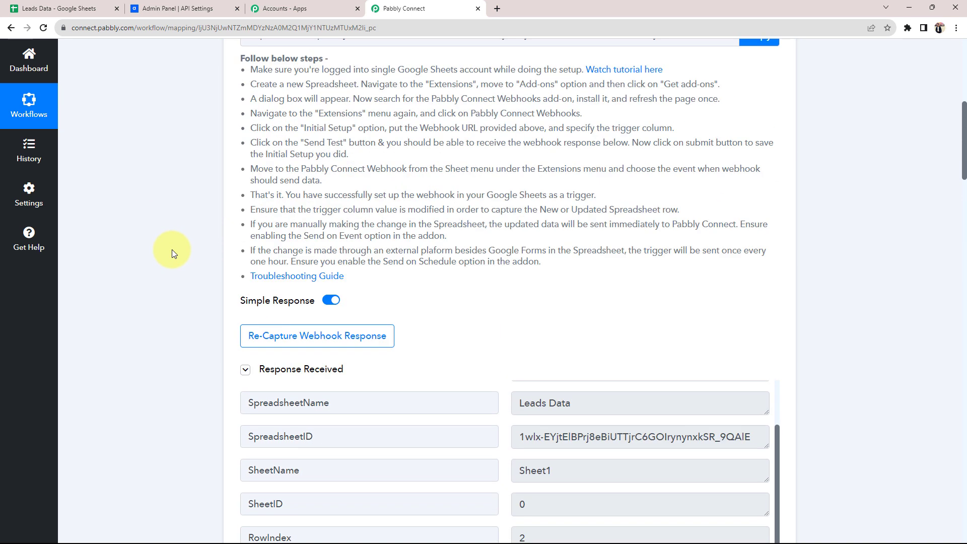
{"action": "scroll", "coordinate": [171, 249], "scroll_direction": "up", "scroll_amount": 5}
{"action": "scroll", "coordinate": [154, 268], "scroll_direction": "down", "scroll_amount": 7}
{"action": "scroll", "coordinate": [154, 268], "scroll_direction": "down", "scroll_amount": 6}
{"action": "scroll", "coordinate": [153, 268], "scroll_direction": "down", "scroll_amount": 5}
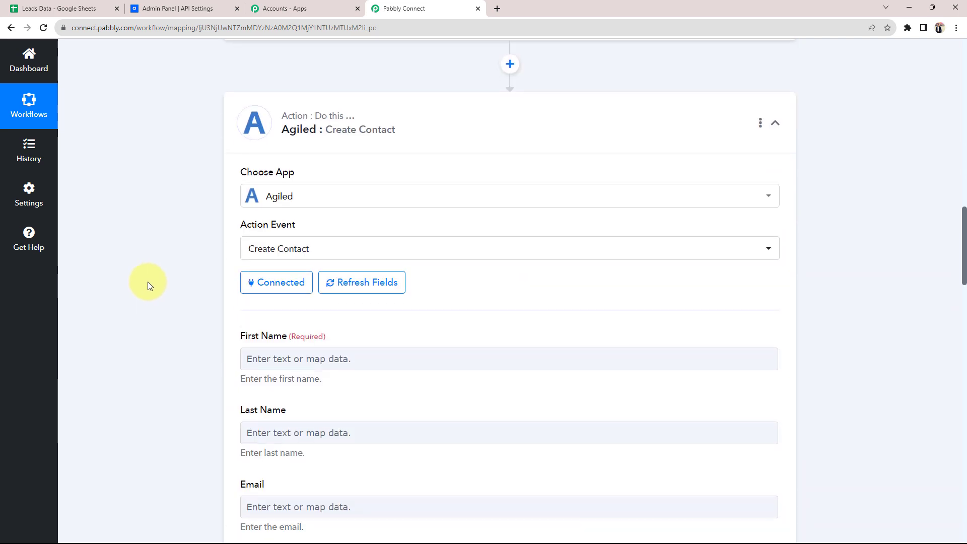
{"action": "scroll", "coordinate": [154, 302], "scroll_direction": "down", "scroll_amount": 2}
{"action": "scroll", "coordinate": [215, 259], "scroll_direction": "down", "scroll_amount": 2}
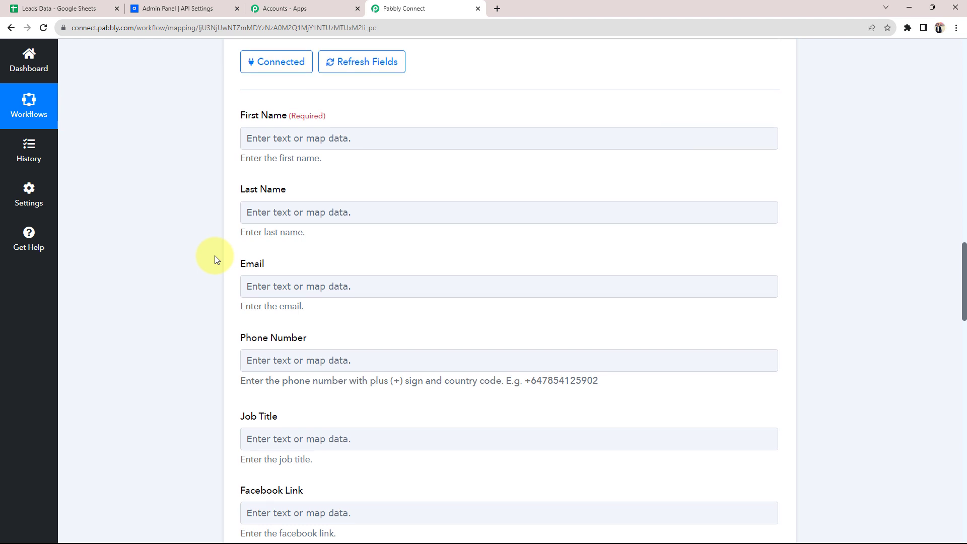
{"action": "scroll", "coordinate": [214, 256], "scroll_direction": "up", "scroll_amount": 9}
{"action": "left_click_drag", "start_coordinate": [663, 177], "coordinate": [514, 186]}
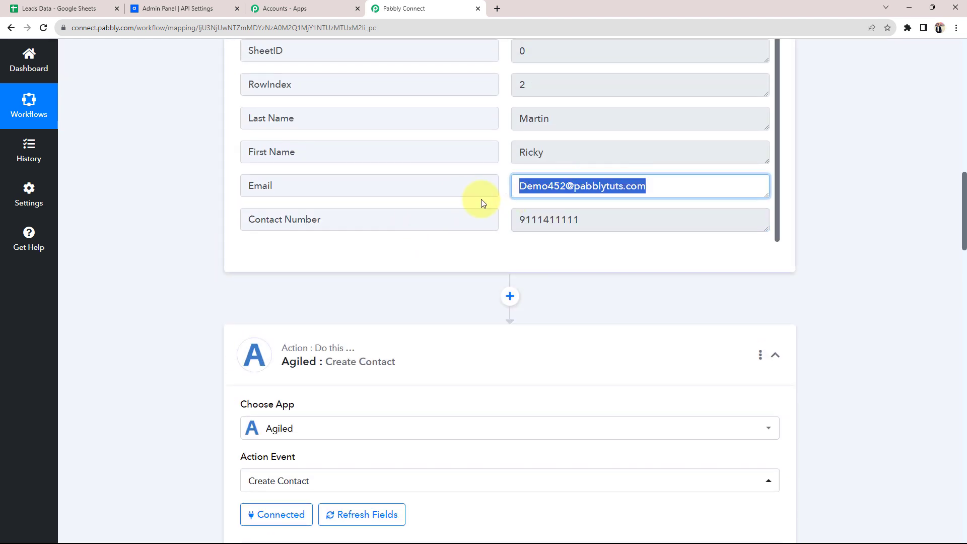
{"action": "scroll", "coordinate": [225, 406], "scroll_direction": "down", "scroll_amount": 4}
{"action": "scroll", "coordinate": [188, 389], "scroll_direction": "down", "scroll_amount": 2}
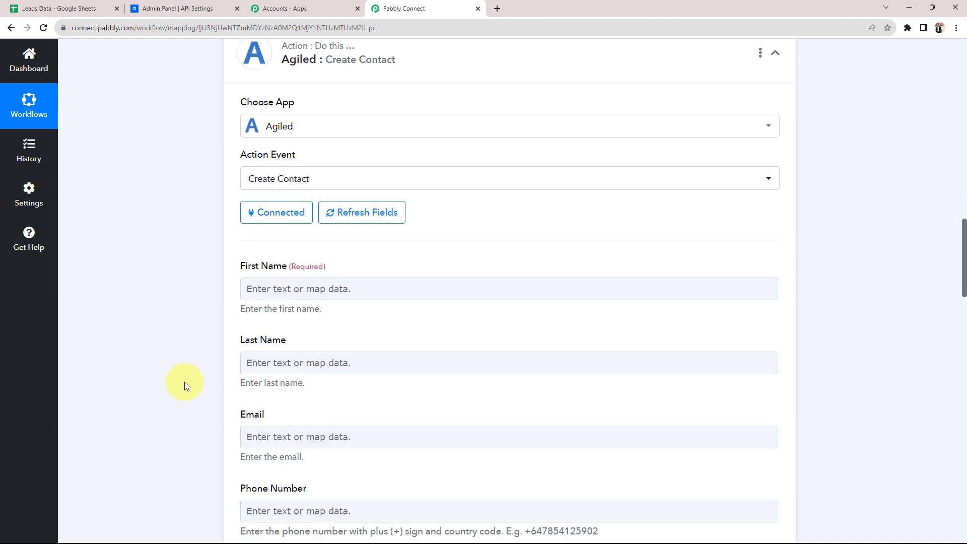
Map the sheet's first name and last name into the First Name and Last Name fields
{"action": "left_click", "coordinate": [318, 295]}
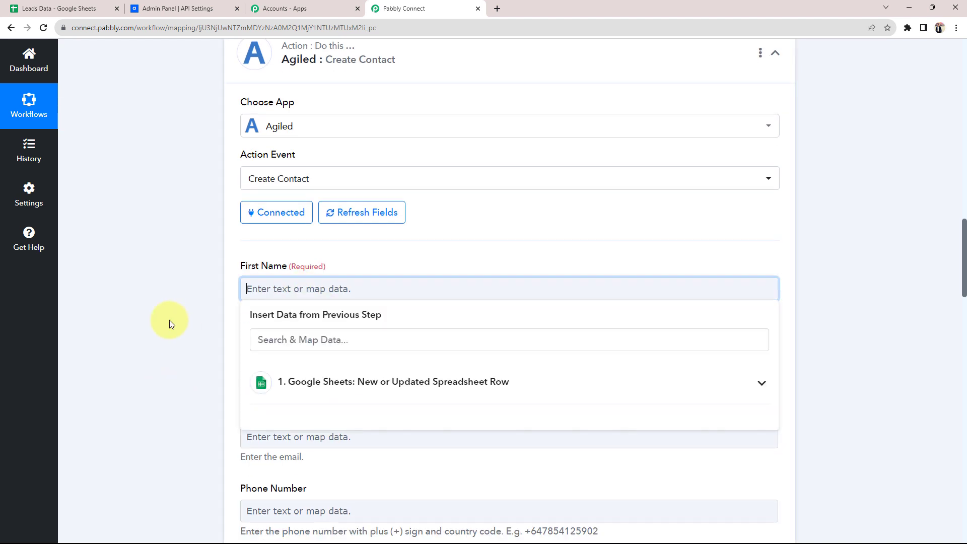
{"action": "scroll", "coordinate": [171, 327], "scroll_direction": "down", "scroll_amount": 1}
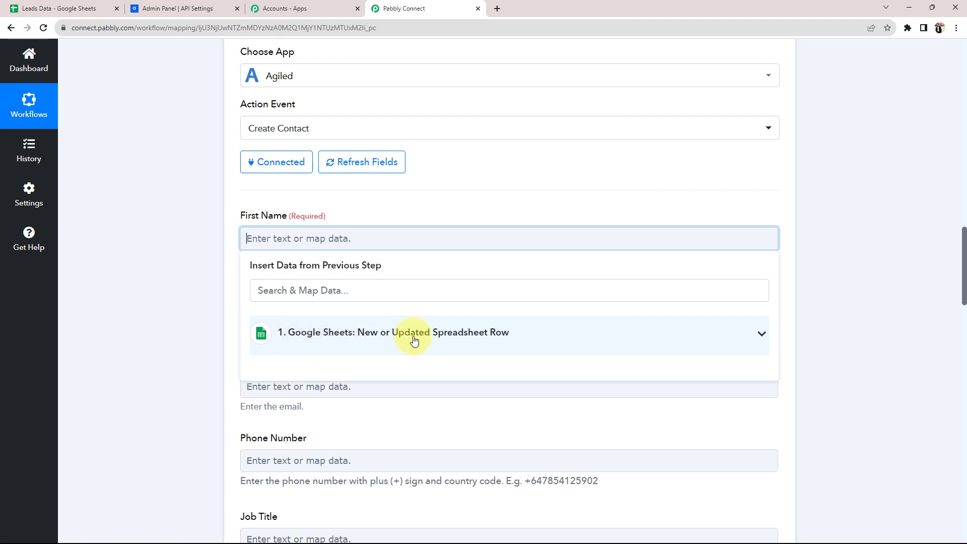
{"action": "left_click", "coordinate": [759, 333]}
{"action": "scroll", "coordinate": [151, 344], "scroll_direction": "down", "scroll_amount": 1}
{"action": "scroll", "coordinate": [143, 345], "scroll_direction": "down", "scroll_amount": 1}
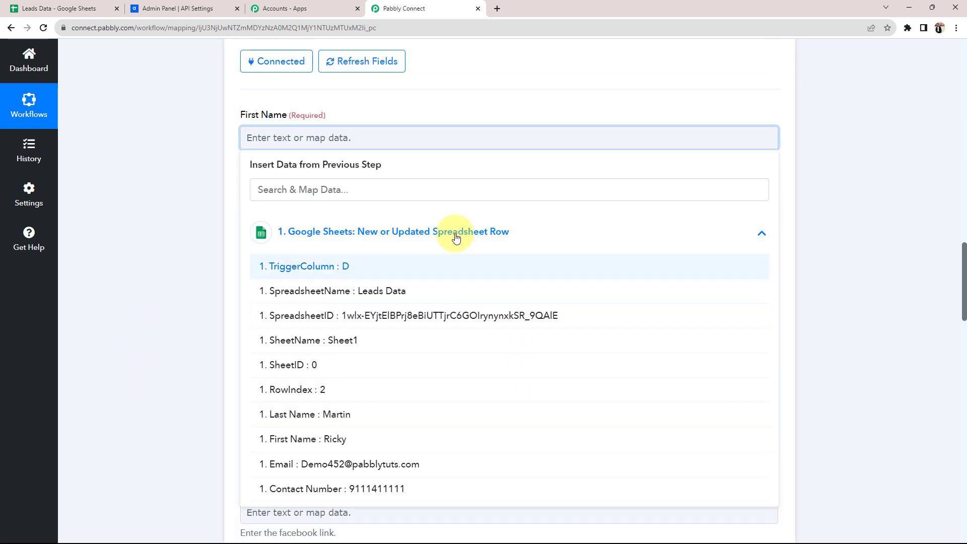
{"action": "left_click", "coordinate": [295, 440]}
{"action": "left_click", "coordinate": [206, 250]}
{"action": "left_click", "coordinate": [274, 215]}
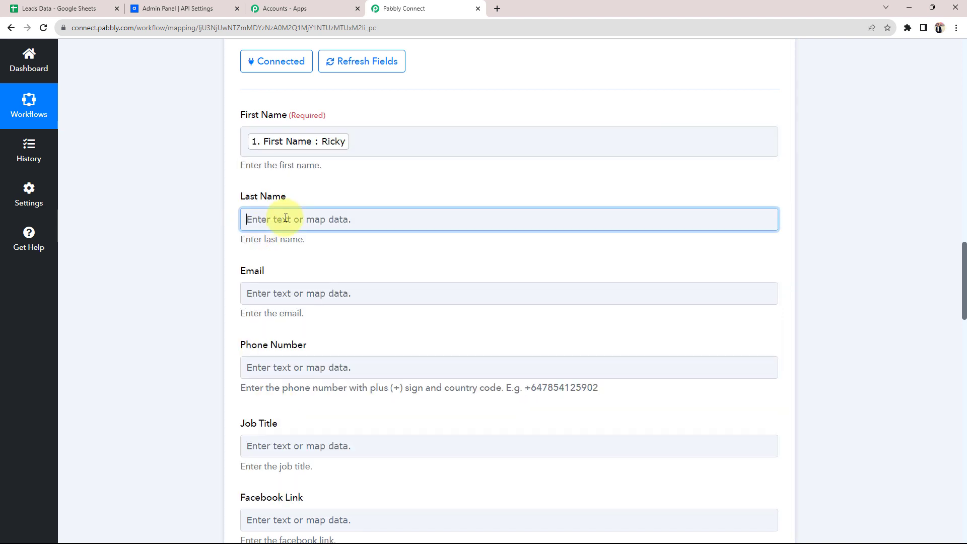
{"action": "left_click", "coordinate": [279, 315]}
{"action": "scroll", "coordinate": [297, 433], "scroll_direction": "down", "scroll_amount": 1}
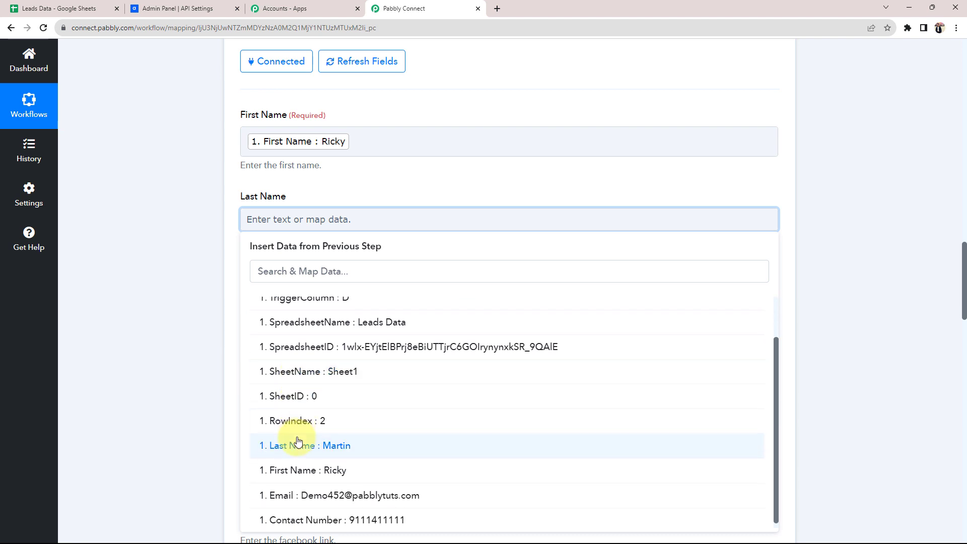
{"action": "left_click", "coordinate": [298, 442]}
{"action": "left_click", "coordinate": [190, 213]}
Map the sheet's email into the Agiled Email field
{"action": "scroll", "coordinate": [211, 209], "scroll_direction": "down", "scroll_amount": 3}
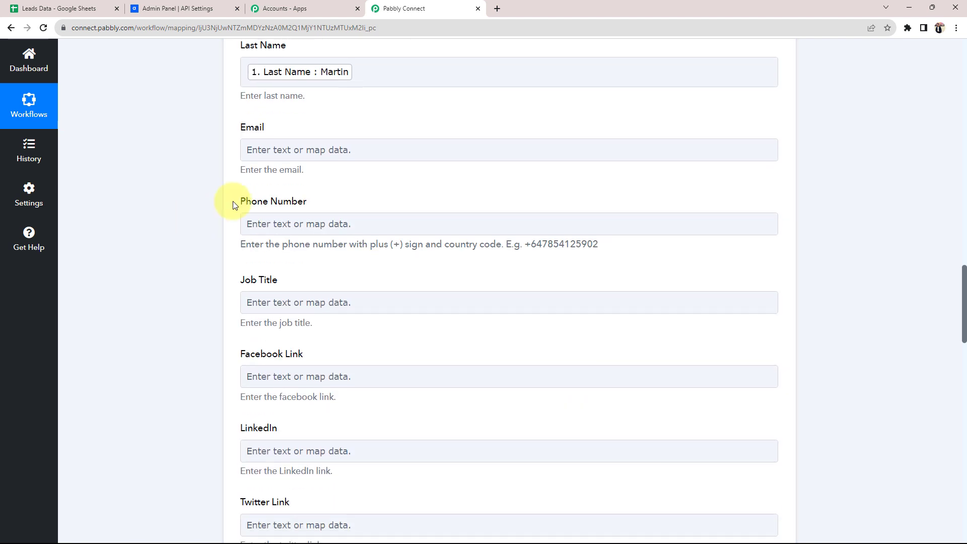
{"action": "left_click", "coordinate": [265, 151]}
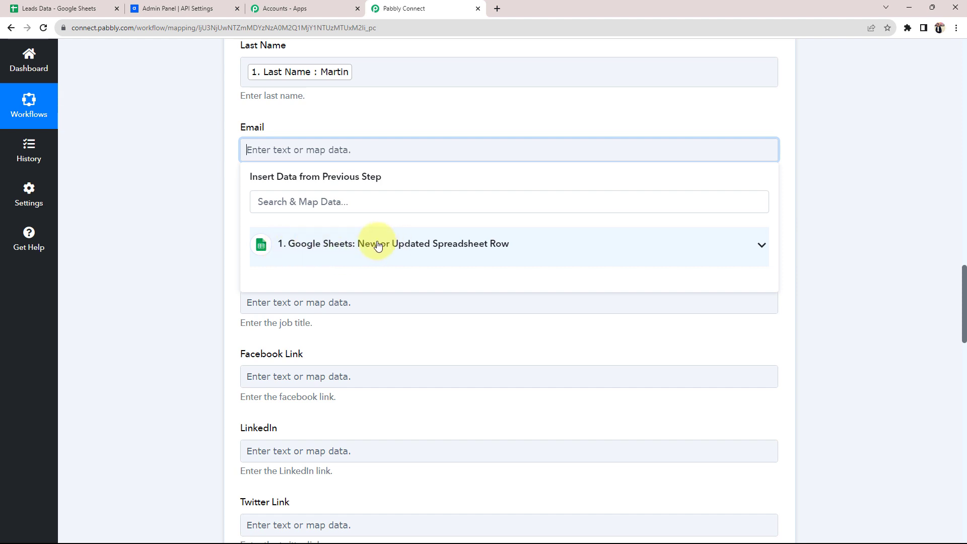
{"action": "left_click", "coordinate": [759, 240]}
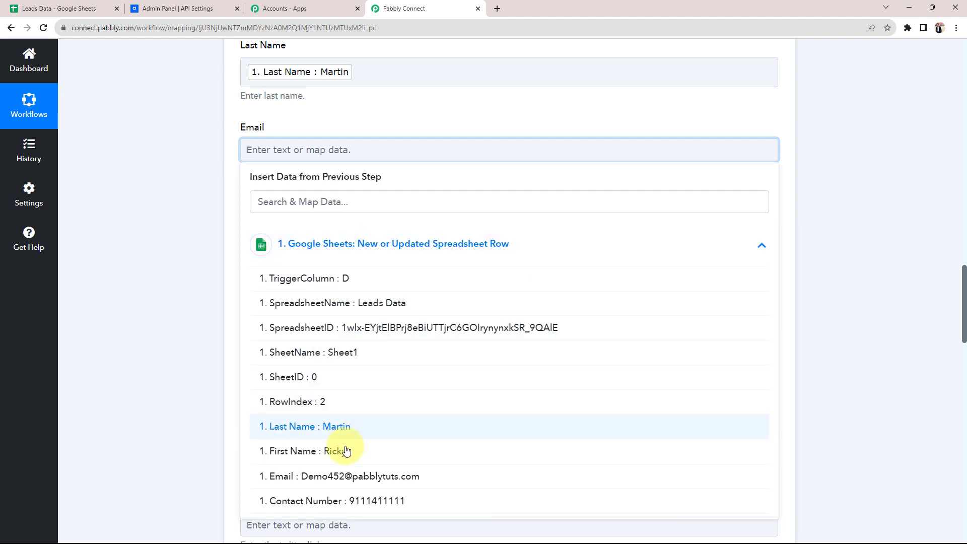
{"action": "left_click", "coordinate": [337, 477]}
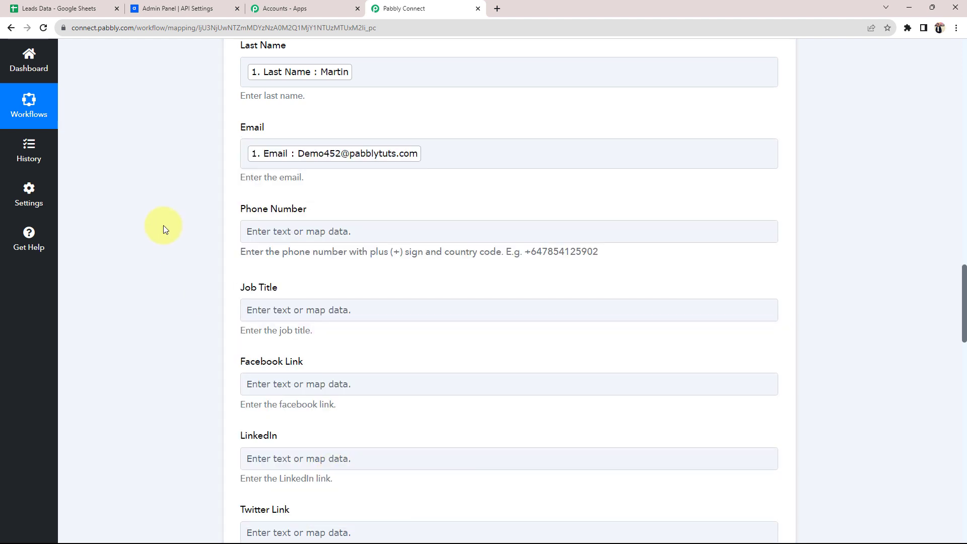
Map the sheet's contact number into Phone Number, prefixed with +91
{"action": "scroll", "coordinate": [164, 225], "scroll_direction": "down", "scroll_amount": 1}
{"action": "left_click_drag", "start_coordinate": [241, 159], "coordinate": [302, 161]}
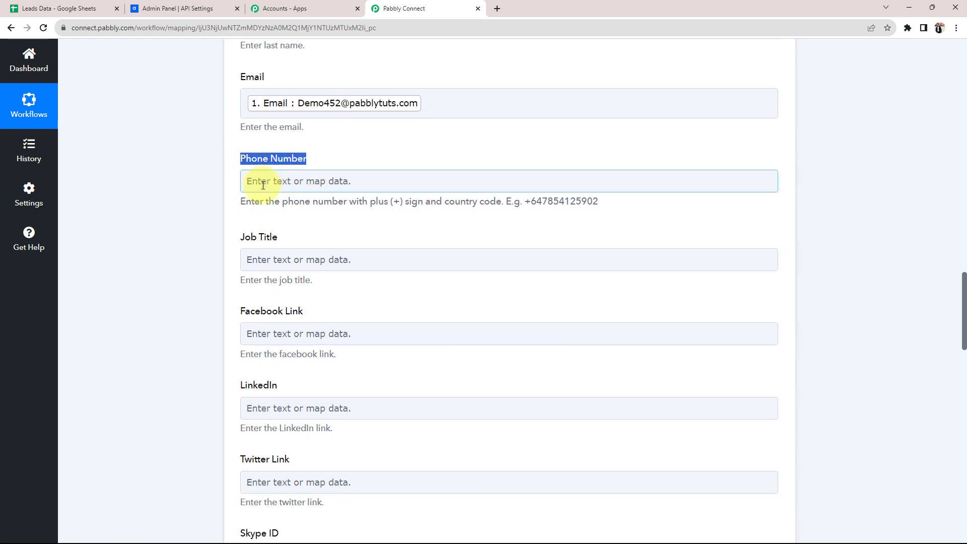
{"action": "left_click", "coordinate": [294, 189]}
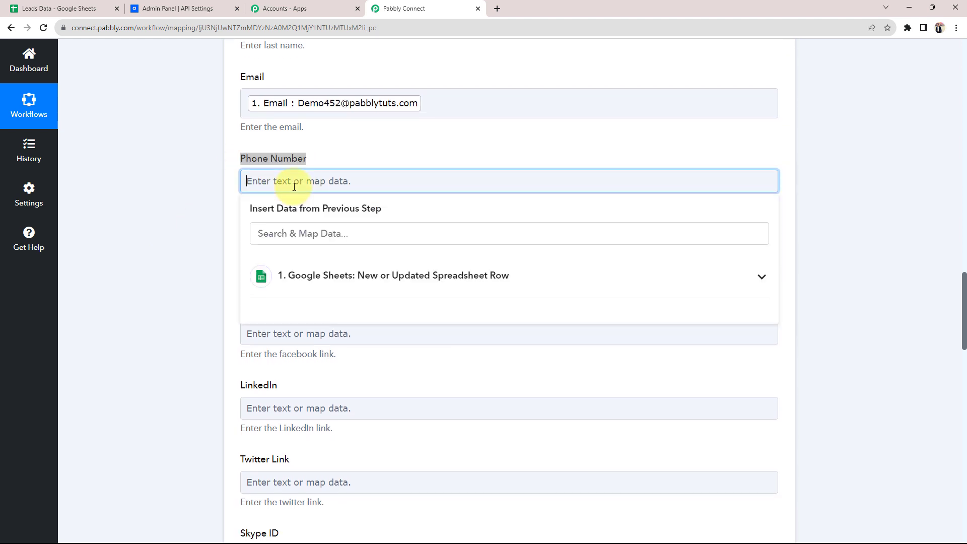
{"action": "left_click", "coordinate": [324, 276]}
{"action": "scroll", "coordinate": [330, 357], "scroll_direction": "down", "scroll_amount": 2}
{"action": "left_click", "coordinate": [345, 512]}
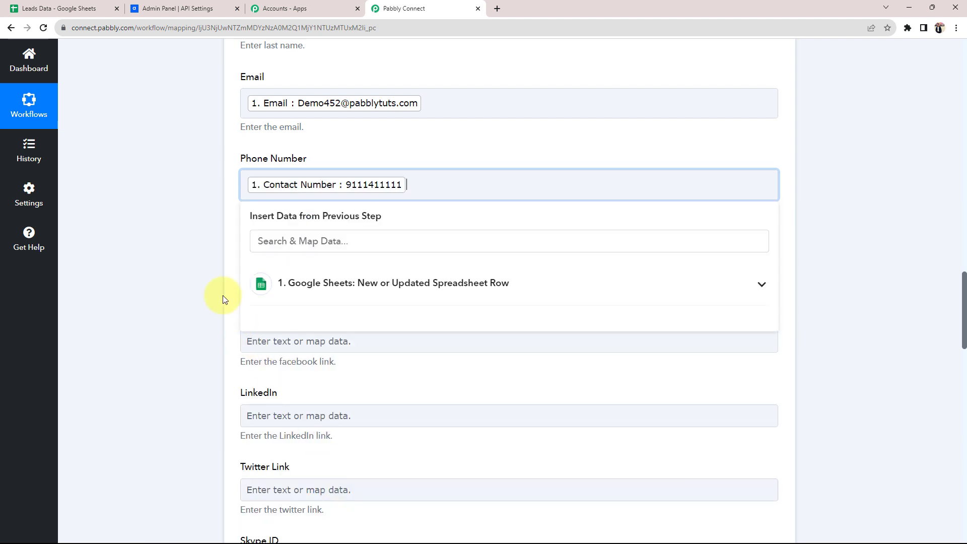
{"action": "left_click", "coordinate": [245, 185]}
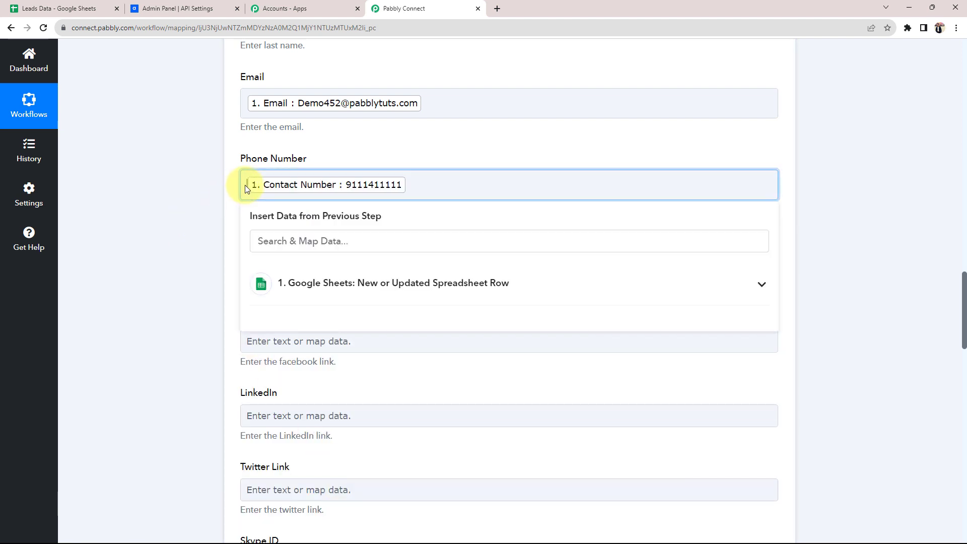
{"action": "type", "text": "+91"}
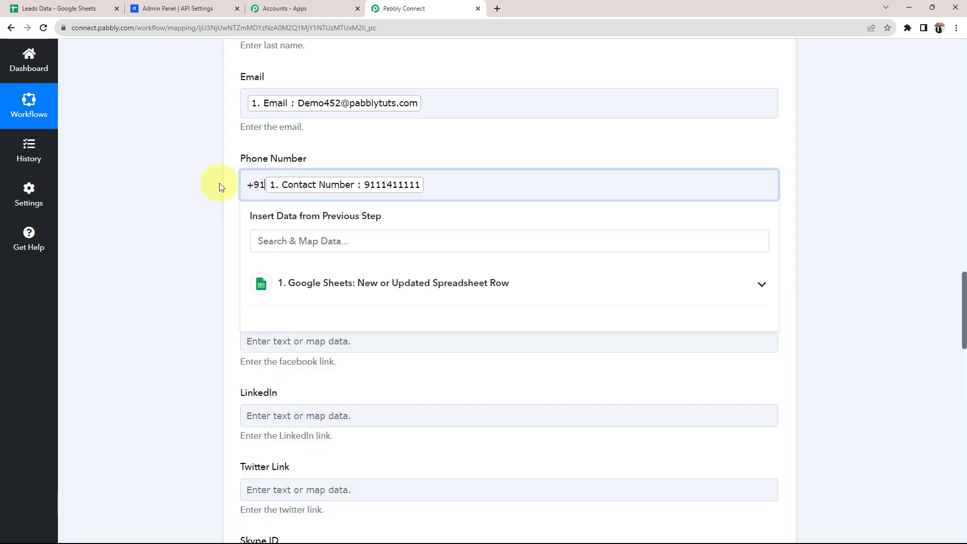
{"action": "left_click", "coordinate": [189, 213]}
{"action": "left_click", "coordinate": [167, 267]}
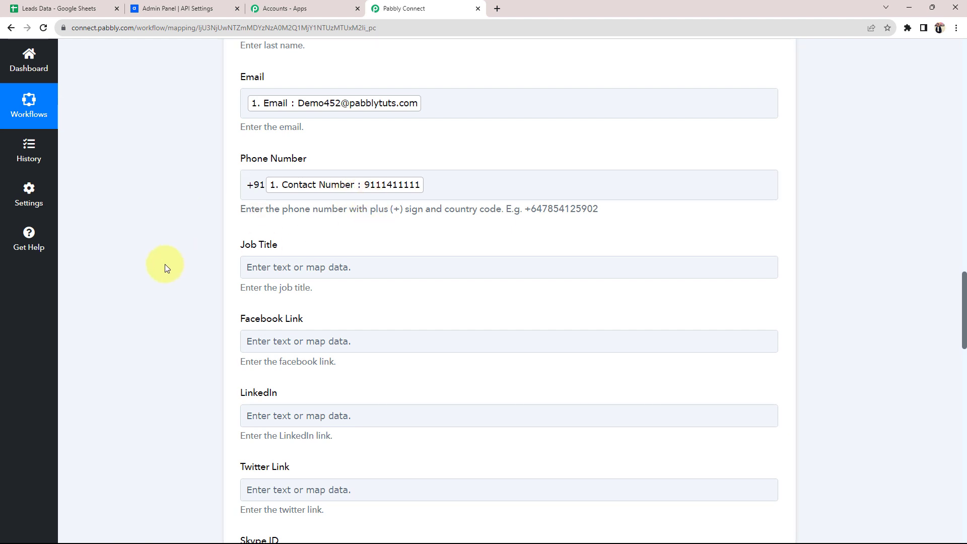
Leave the contact's Role set to Lead
{"action": "scroll", "coordinate": [164, 263], "scroll_direction": "down", "scroll_amount": 3}
{"action": "scroll", "coordinate": [165, 264], "scroll_direction": "down", "scroll_amount": 2}
{"action": "scroll", "coordinate": [165, 263], "scroll_direction": "down", "scroll_amount": 2}
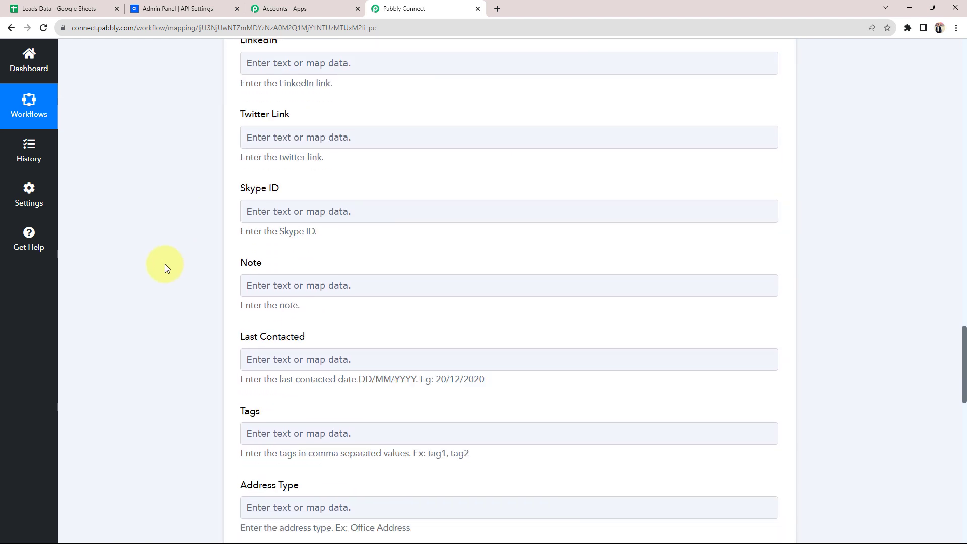
{"action": "scroll", "coordinate": [165, 264], "scroll_direction": "down", "scroll_amount": 1}
{"action": "scroll", "coordinate": [165, 263], "scroll_direction": "down", "scroll_amount": 2}
{"action": "scroll", "coordinate": [164, 263], "scroll_direction": "down", "scroll_amount": 2}
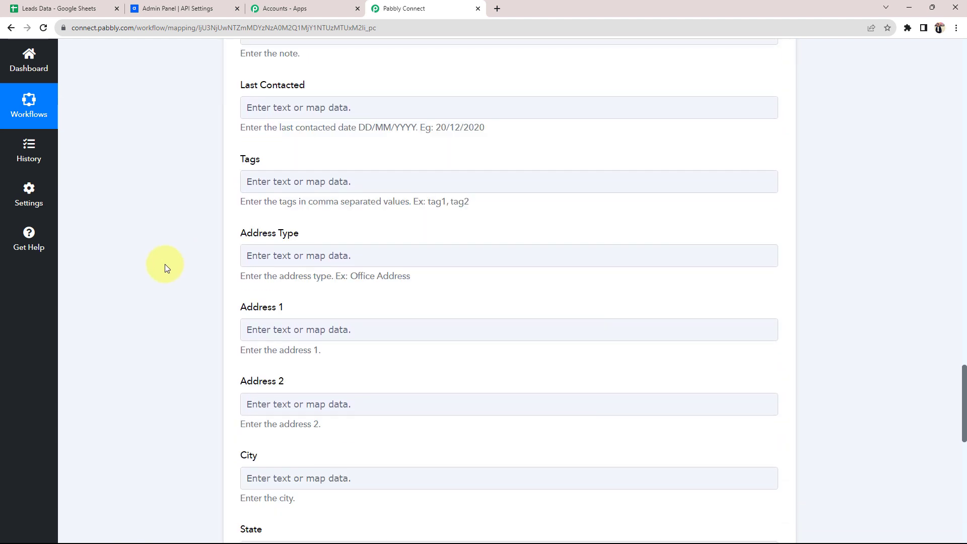
{"action": "scroll", "coordinate": [165, 264], "scroll_direction": "down", "scroll_amount": 3}
{"action": "scroll", "coordinate": [165, 264], "scroll_direction": "down", "scroll_amount": 2}
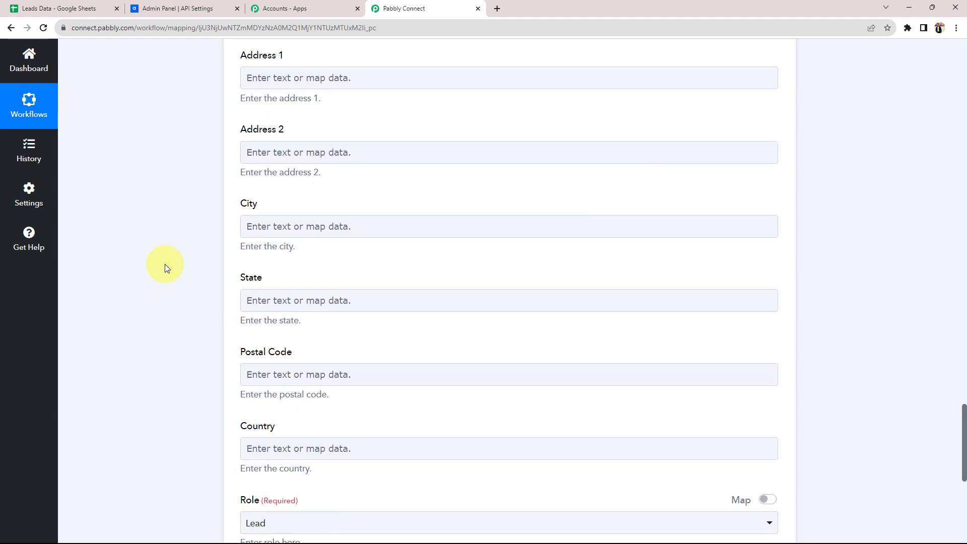
{"action": "scroll", "coordinate": [165, 264], "scroll_direction": "down", "scroll_amount": 1}
{"action": "scroll", "coordinate": [165, 264], "scroll_direction": "down", "scroll_amount": 2}
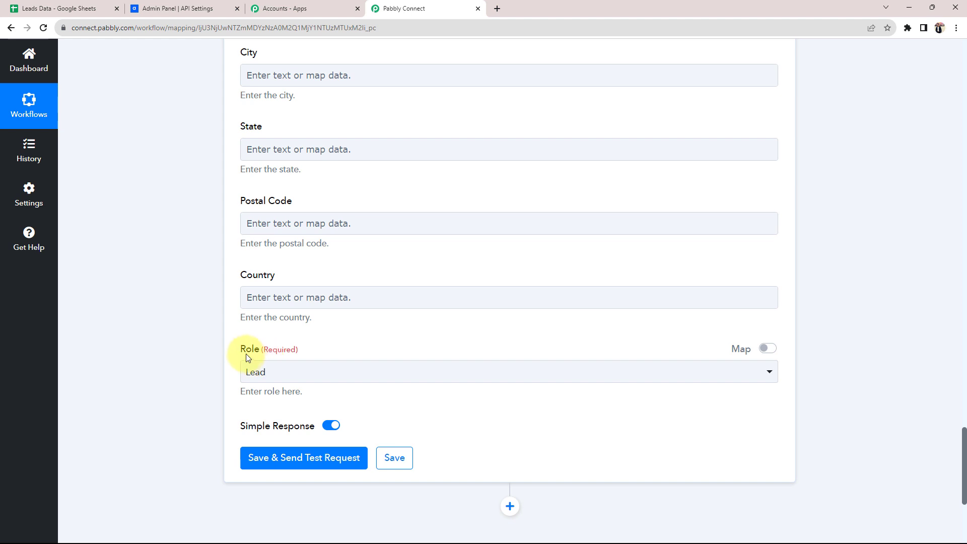
{"action": "left_click", "coordinate": [260, 375]}
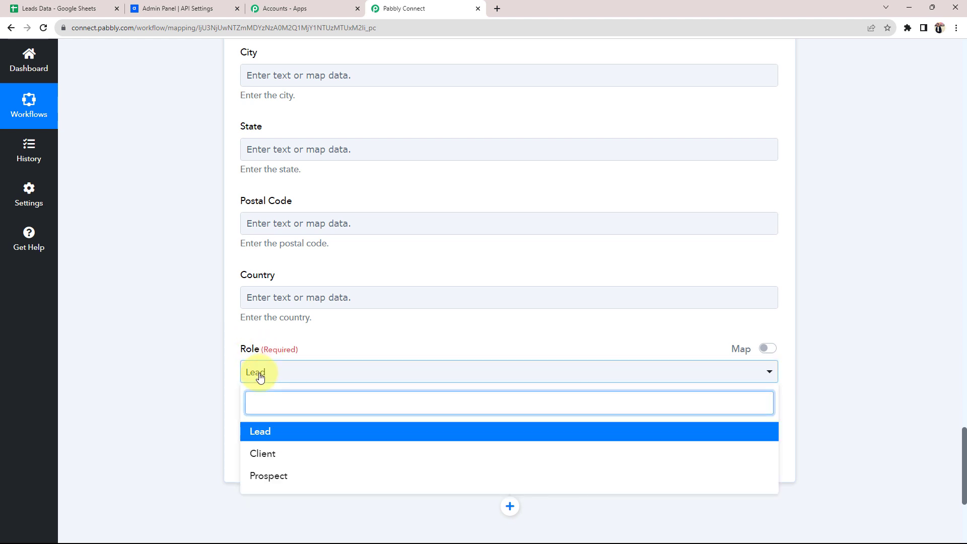
{"action": "left_click", "coordinate": [259, 431]}
Review the mapped first name, last name, email and +91 phone fields
{"action": "scroll", "coordinate": [156, 403], "scroll_direction": "up", "scroll_amount": 9}
{"action": "scroll", "coordinate": [155, 400], "scroll_direction": "up", "scroll_amount": 6}
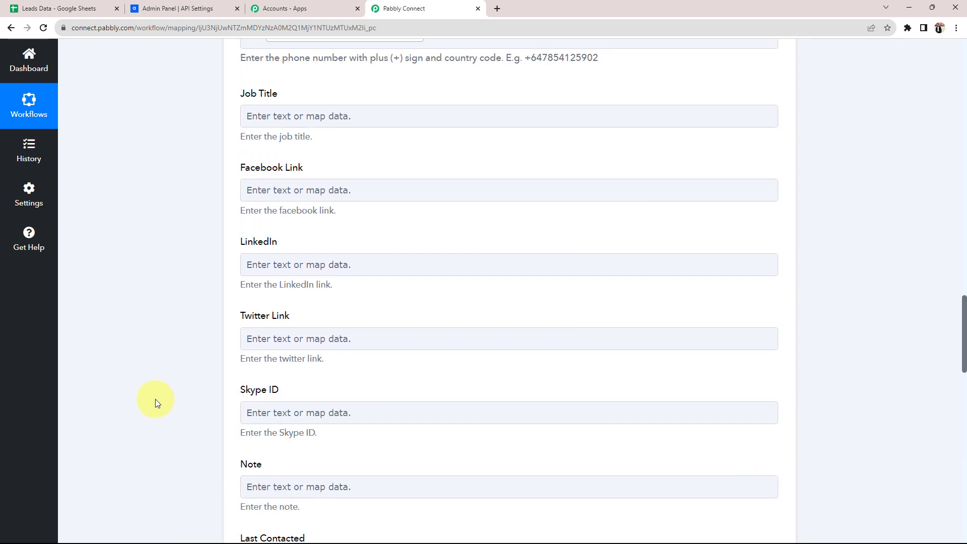
{"action": "scroll", "coordinate": [158, 408], "scroll_direction": "down", "scroll_amount": 1}
{"action": "scroll", "coordinate": [161, 413], "scroll_direction": "down", "scroll_amount": 3}
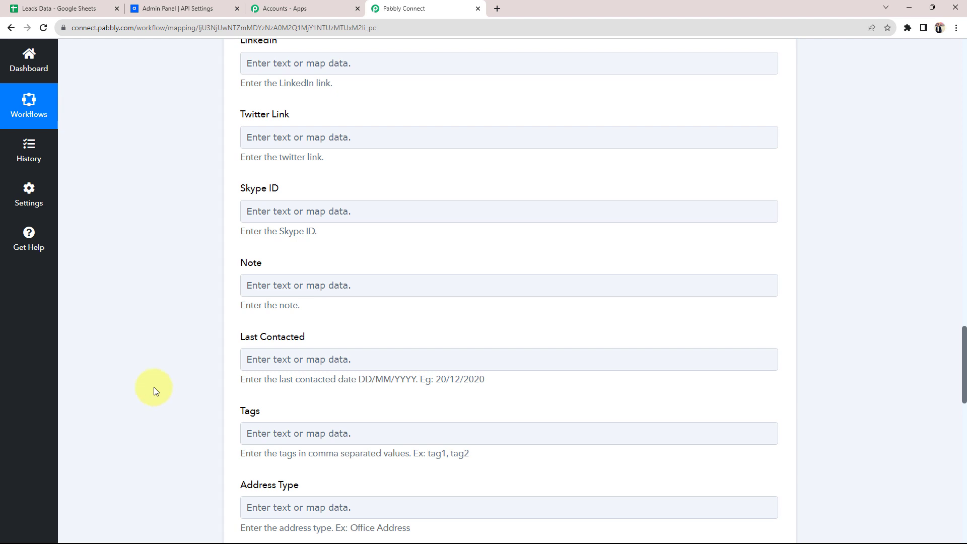
{"action": "scroll", "coordinate": [153, 338], "scroll_direction": "up", "scroll_amount": 7}
{"action": "scroll", "coordinate": [153, 338], "scroll_direction": "up", "scroll_amount": 3}
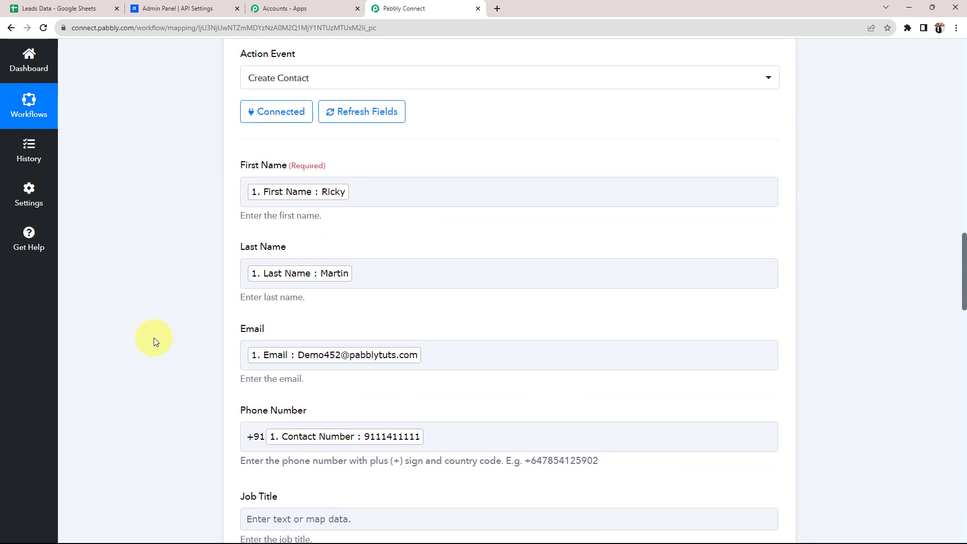
{"action": "left_click", "coordinate": [418, 457]}
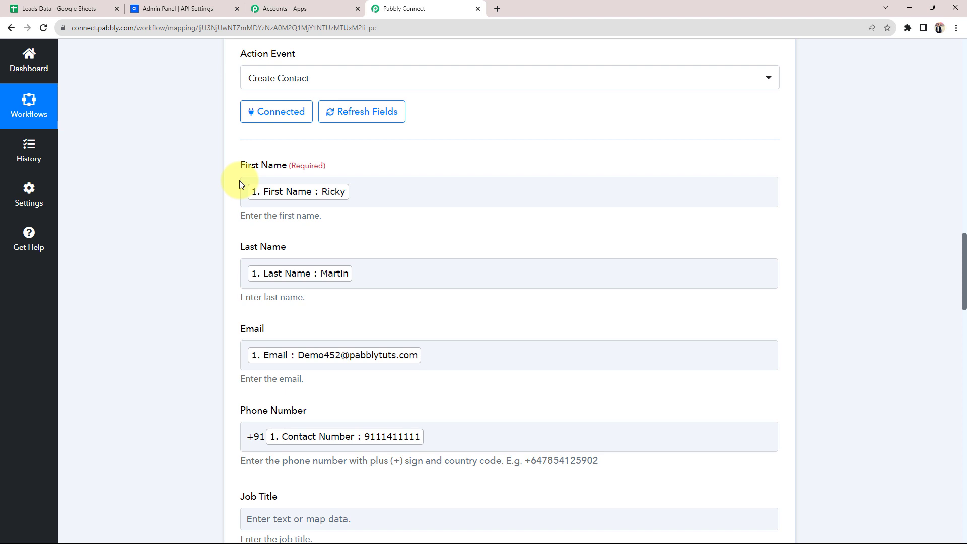
Look over the two lead rows in Leads Data, then return to the Pabbly mapping form
{"action": "left_click", "coordinate": [58, 8]}
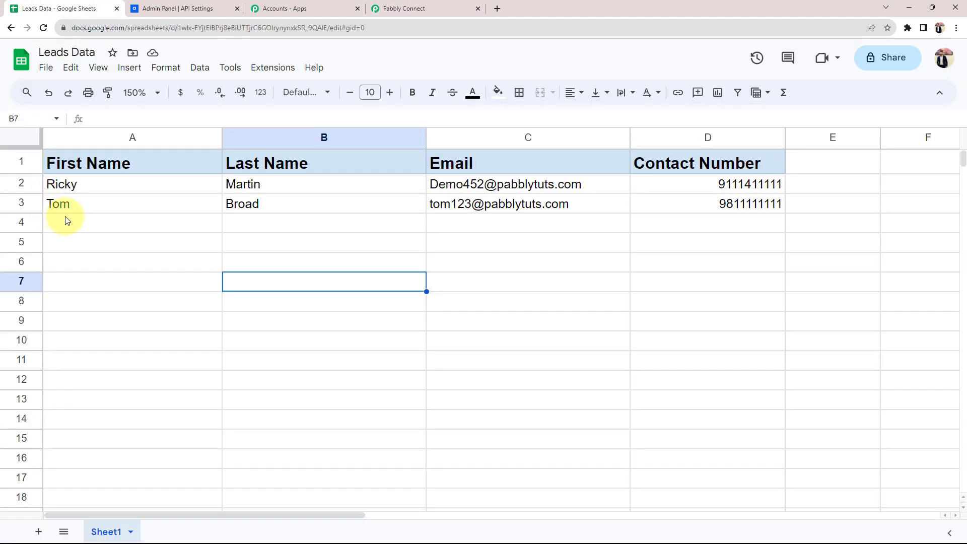
{"action": "left_click", "coordinate": [423, 8]}
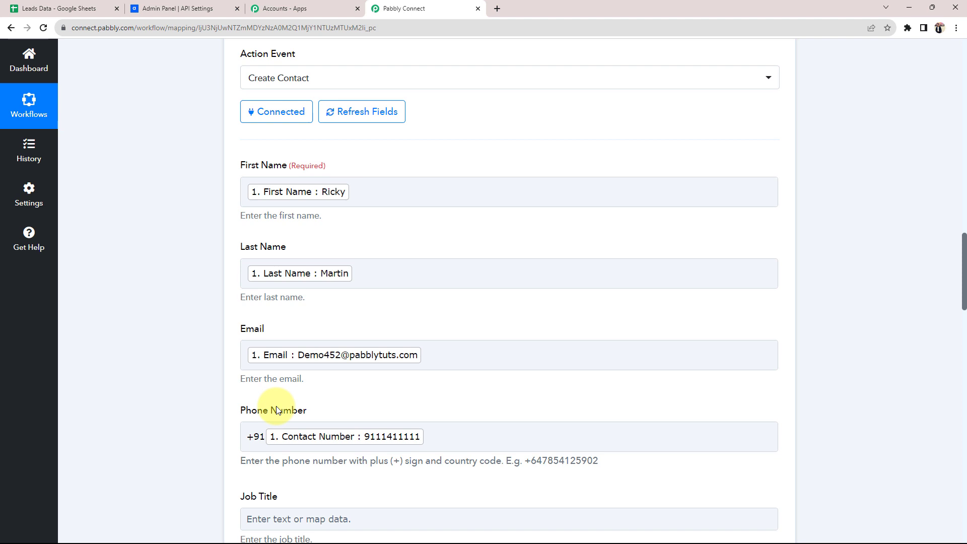
Save the Create Contact step, send a test request, and check the returned name, email and phone
{"action": "scroll", "coordinate": [194, 379], "scroll_direction": "down", "scroll_amount": 10}
{"action": "scroll", "coordinate": [194, 379], "scroll_direction": "down", "scroll_amount": 8}
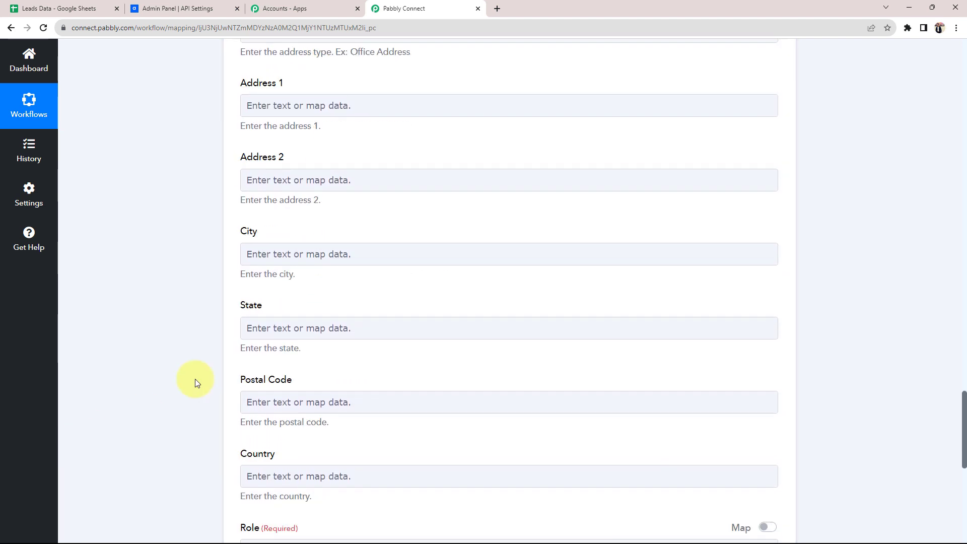
{"action": "scroll", "coordinate": [195, 379], "scroll_direction": "down", "scroll_amount": 7}
{"action": "left_click", "coordinate": [265, 259]}
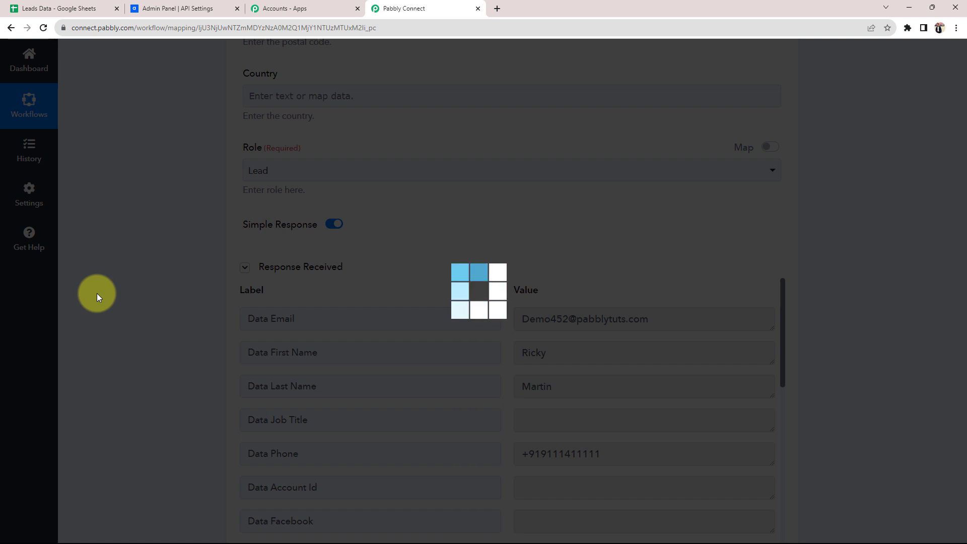
{"action": "scroll", "coordinate": [97, 293], "scroll_direction": "down", "scroll_amount": 3}
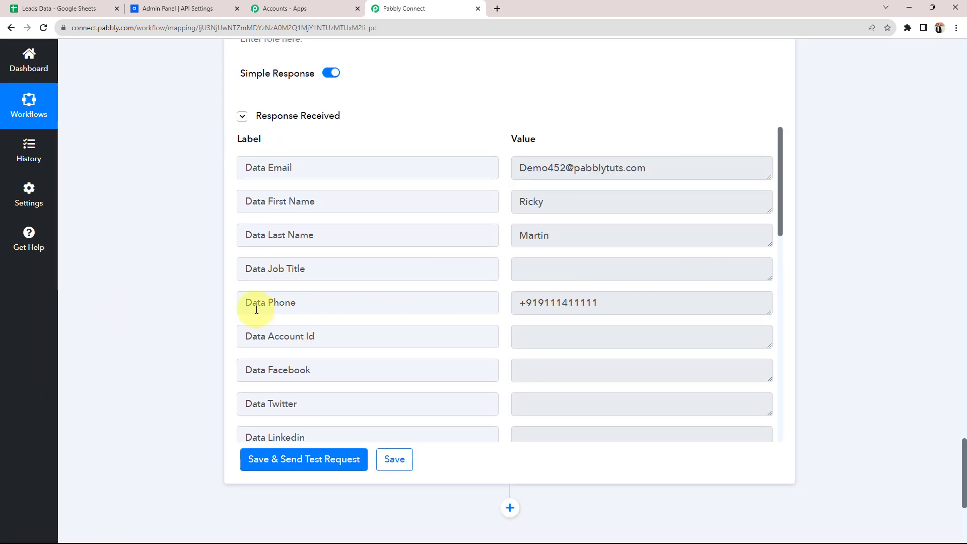
{"action": "scroll", "coordinate": [255, 307], "scroll_direction": "up", "scroll_amount": 2}
{"action": "scroll", "coordinate": [254, 315], "scroll_direction": "up", "scroll_amount": 1}
Open the new contact from Agiled's CRM Contacts list and confirm its +91 phone and email
{"action": "left_click", "coordinate": [204, 8]}
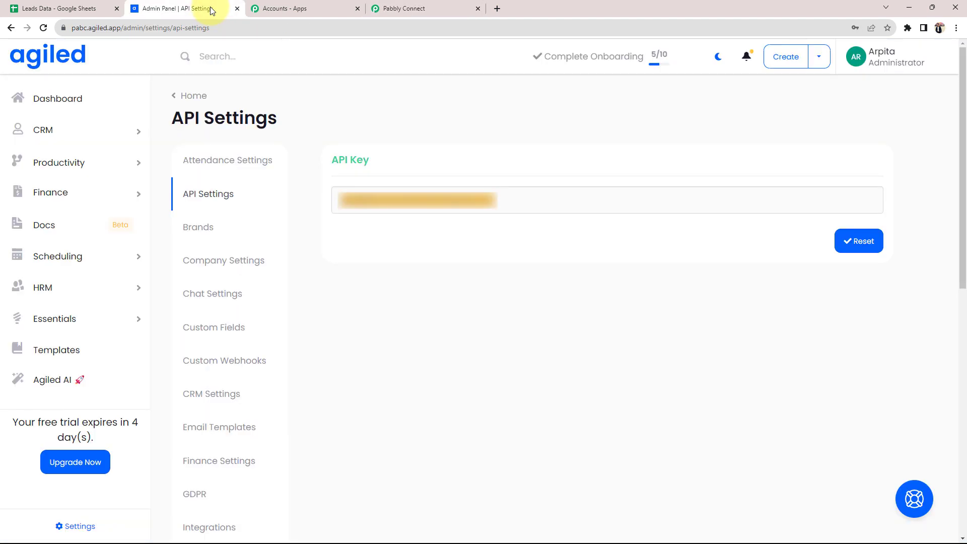
{"action": "left_click", "coordinate": [66, 132]}
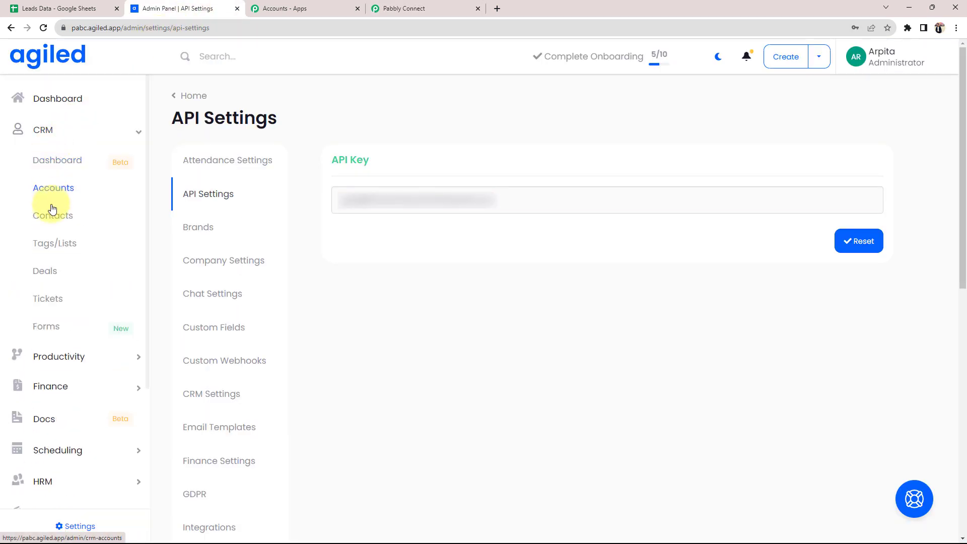
{"action": "left_click", "coordinate": [54, 215]}
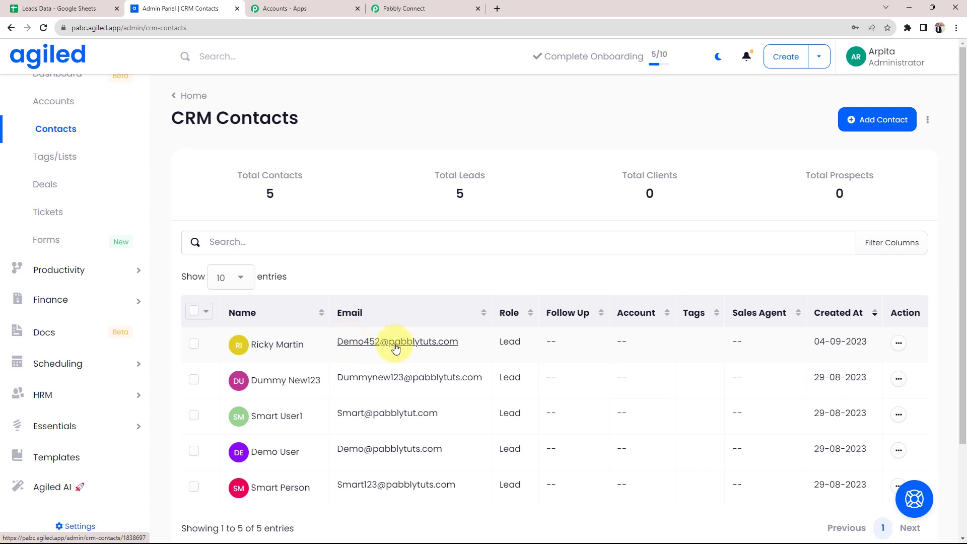
{"action": "left_click", "coordinate": [266, 353]}
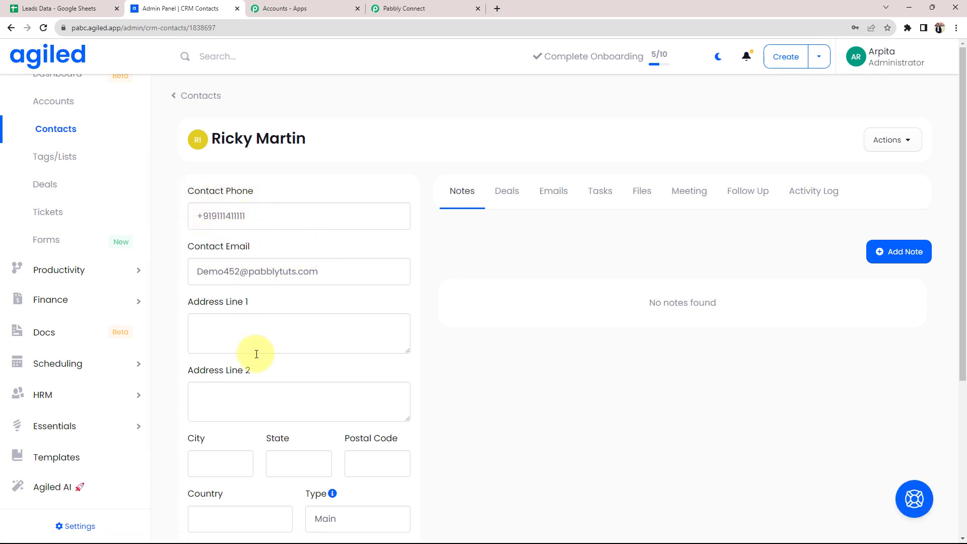
{"action": "scroll", "coordinate": [256, 354], "scroll_direction": "down", "scroll_amount": 2}
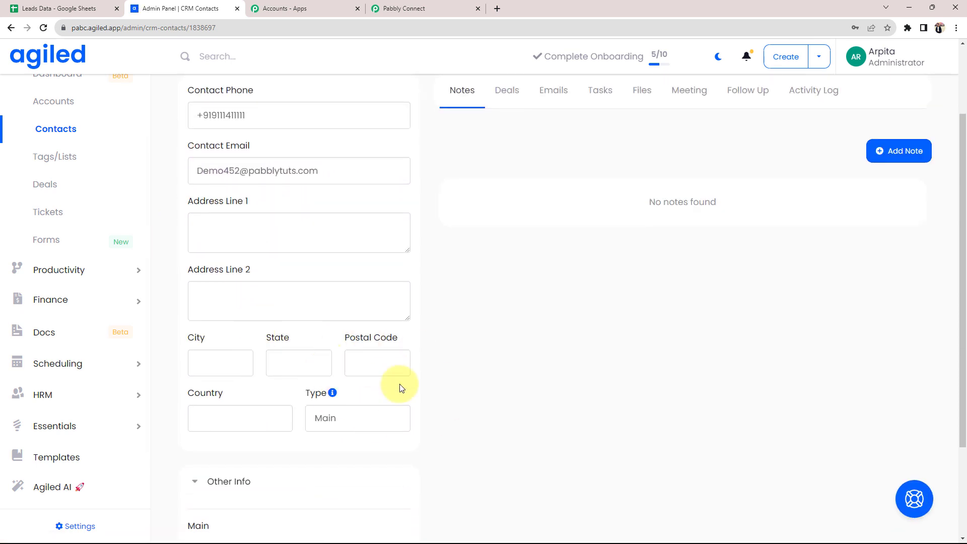
{"action": "scroll", "coordinate": [246, 335], "scroll_direction": "up", "scroll_amount": 2}
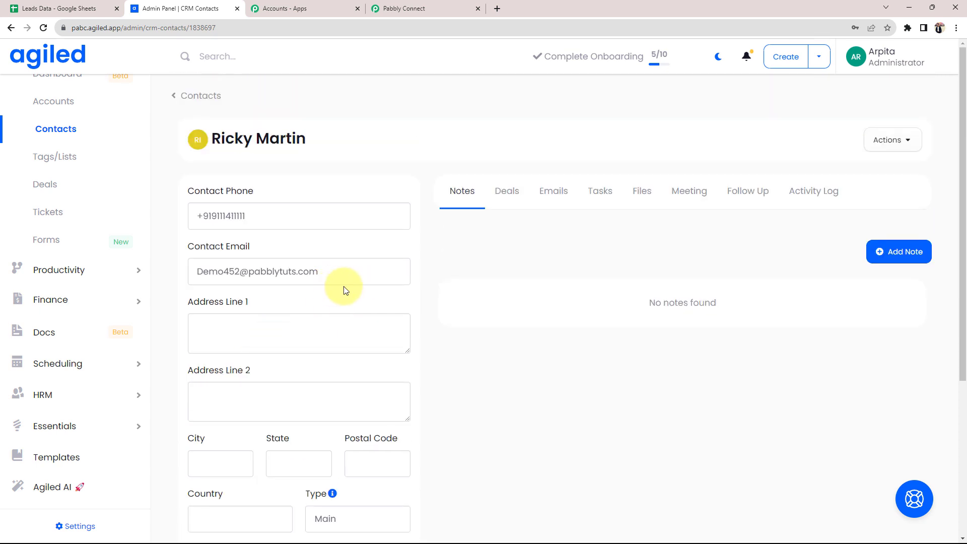
{"action": "left_click", "coordinate": [403, 8]}
Collapse the Agiled Create Contact step so only the trigger and action summaries show
{"action": "scroll", "coordinate": [201, 282], "scroll_direction": "up", "scroll_amount": 10}
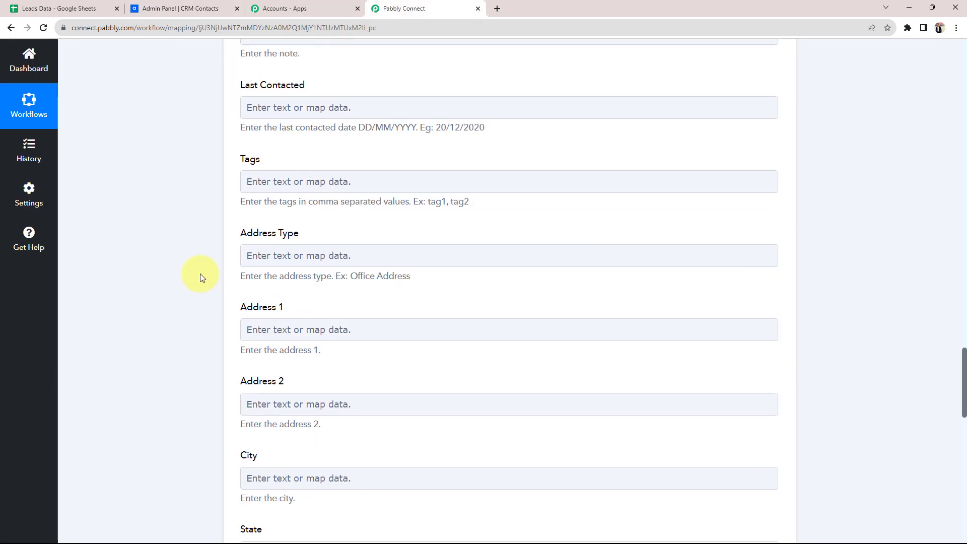
{"action": "scroll", "coordinate": [209, 302], "scroll_direction": "up", "scroll_amount": 5}
{"action": "scroll", "coordinate": [210, 302], "scroll_direction": "up", "scroll_amount": 10}
{"action": "scroll", "coordinate": [210, 301], "scroll_direction": "up", "scroll_amount": 5}
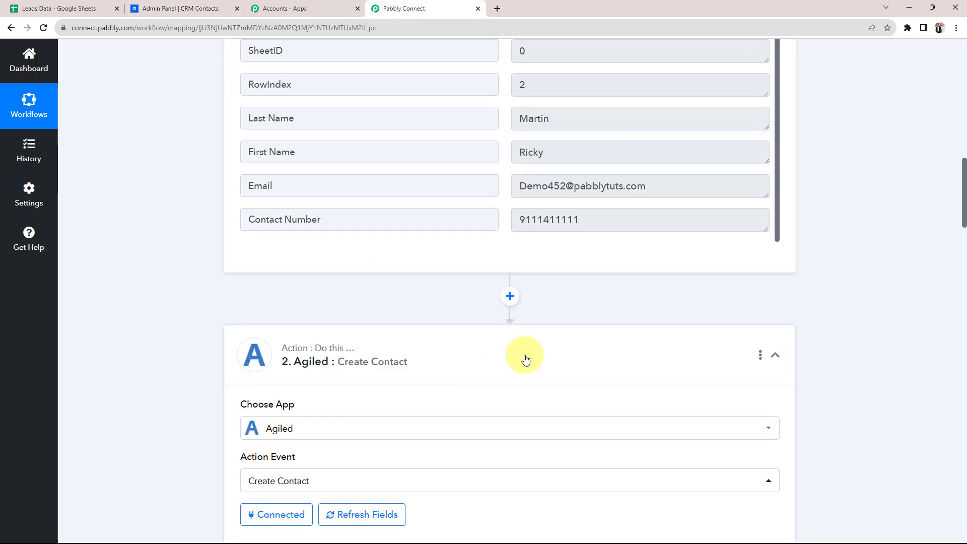
{"action": "scroll", "coordinate": [503, 347], "scroll_direction": "up", "scroll_amount": 4}
{"action": "scroll", "coordinate": [479, 337], "scroll_direction": "up", "scroll_amount": 10}
{"action": "scroll", "coordinate": [479, 337], "scroll_direction": "up", "scroll_amount": 2}
{"action": "left_click", "coordinate": [556, 259]}
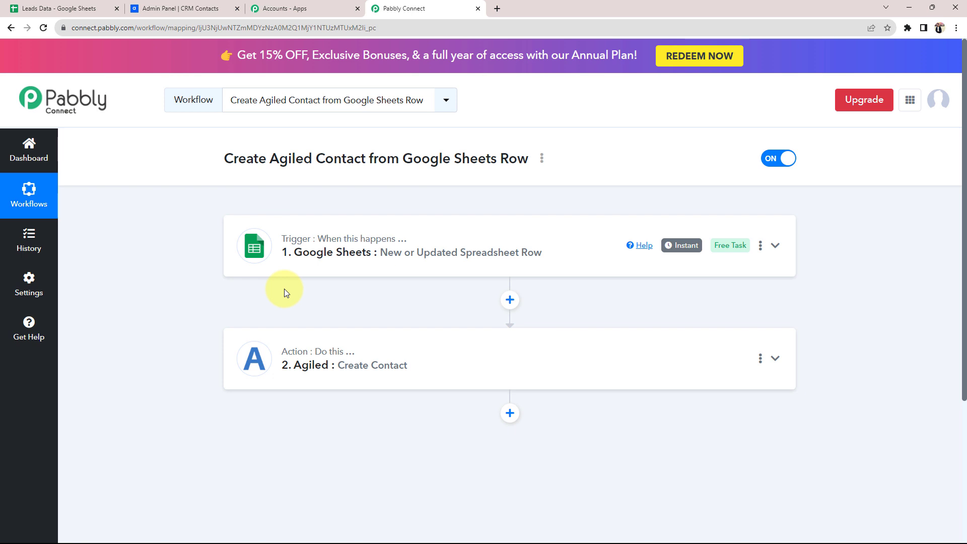
{"action": "left_click", "coordinate": [51, 8]}
Enter a third lead in row 4 with first name, last name, email and contact number
{"action": "double_click", "coordinate": [73, 220]}
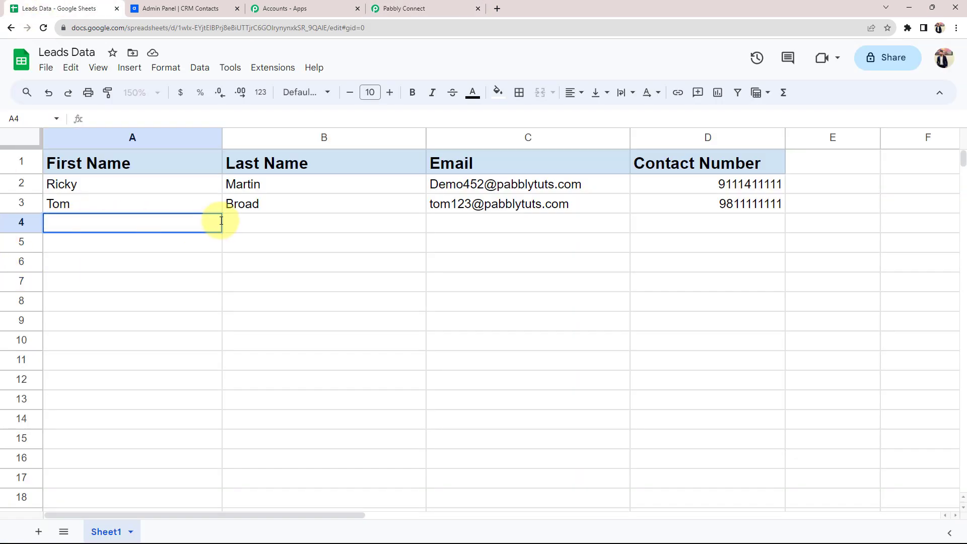
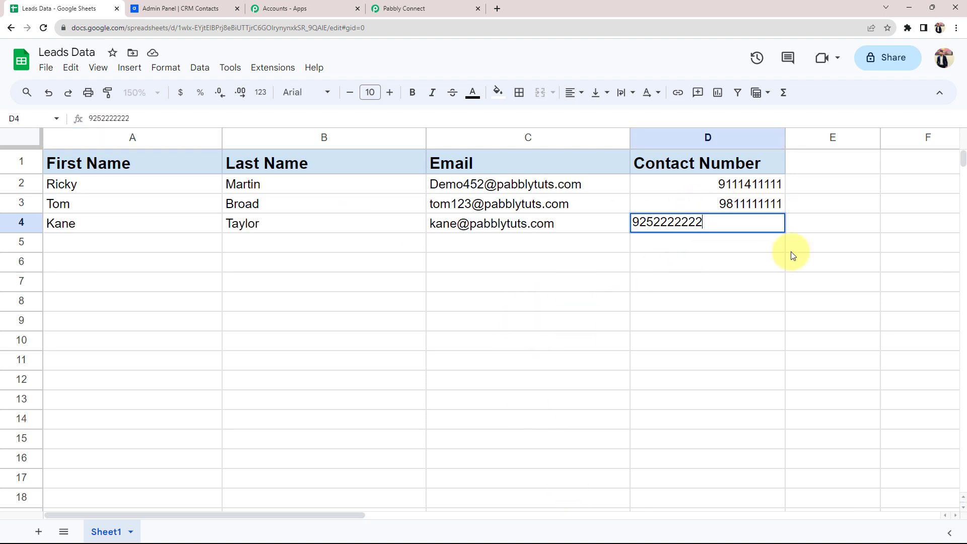
{"action": "left_click", "coordinate": [508, 282]}
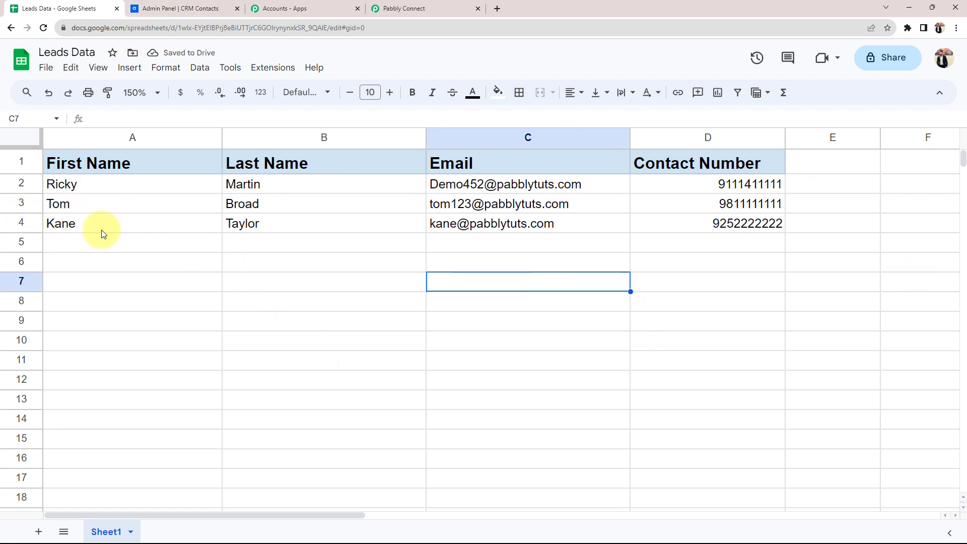
{"action": "left_click", "coordinate": [242, 224]}
{"action": "left_click", "coordinate": [119, 226]}
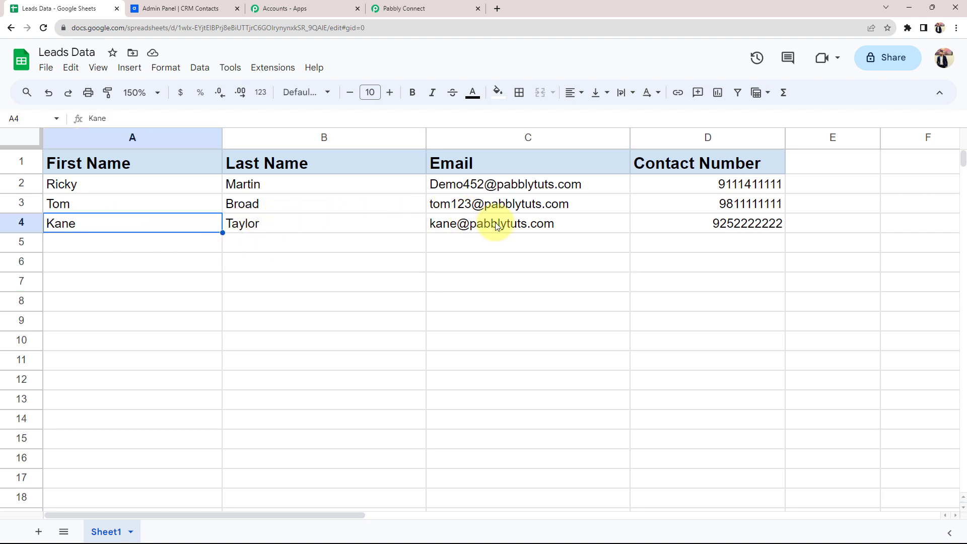
{"action": "left_click", "coordinate": [200, 6]}
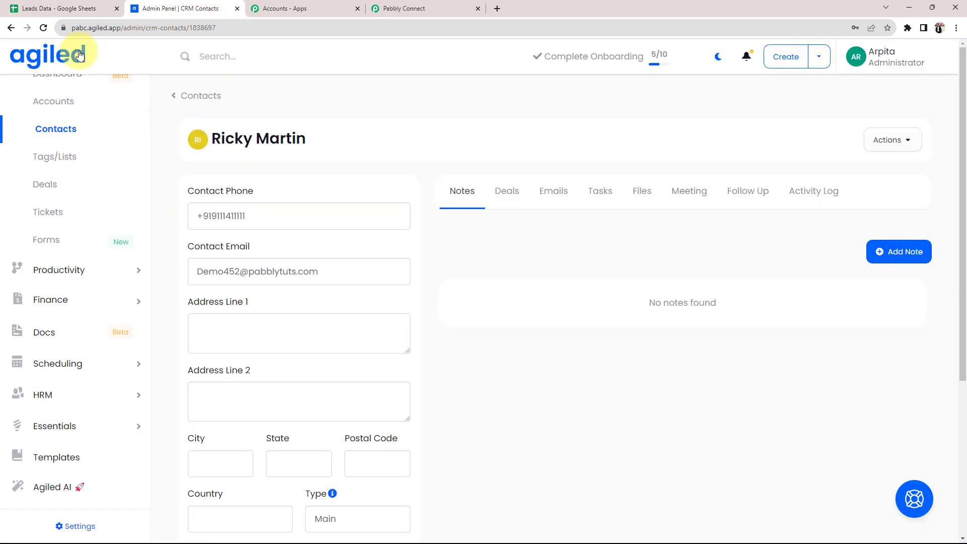
Reload Agiled's CRM contacts to confirm the sixth lead from the sheet, then return to the workflow
{"action": "left_click", "coordinate": [54, 129]}
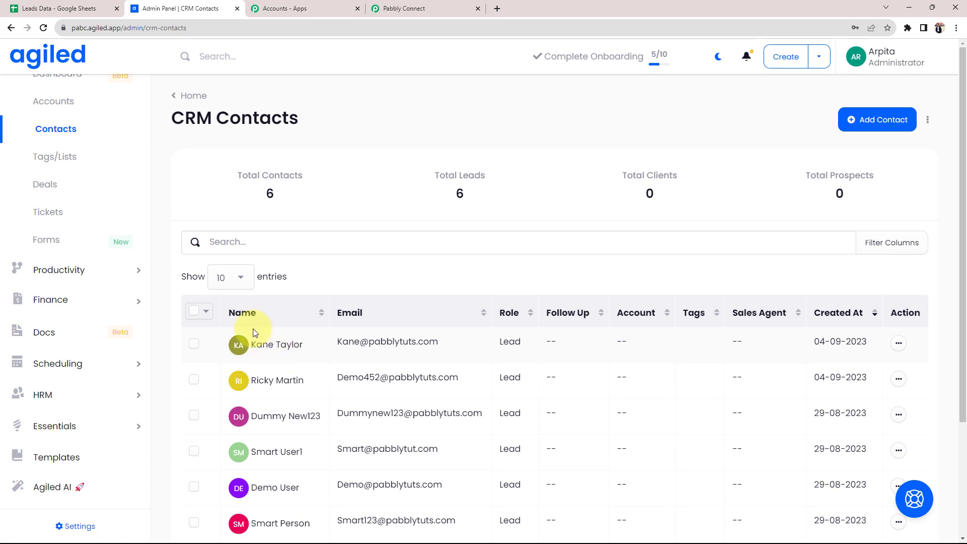
{"action": "left_click", "coordinate": [403, 8]}
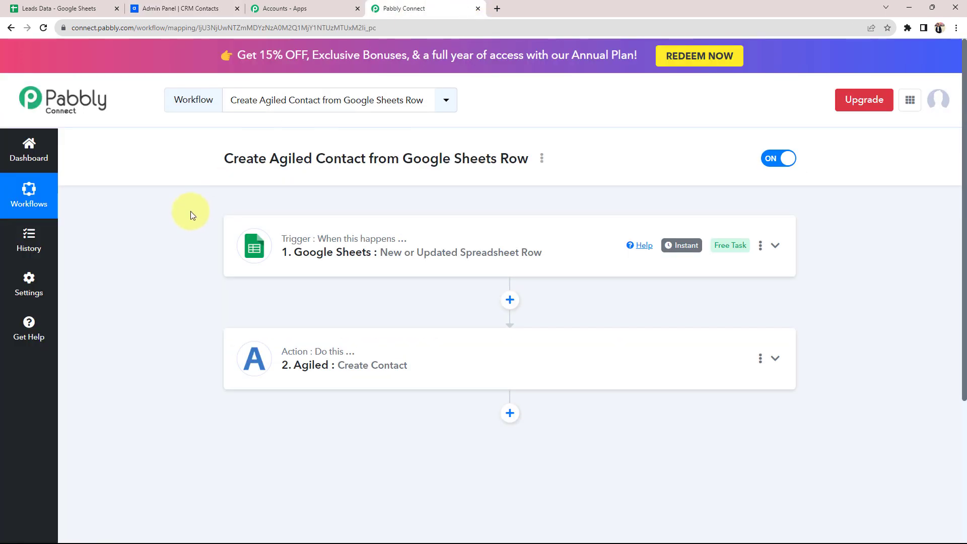